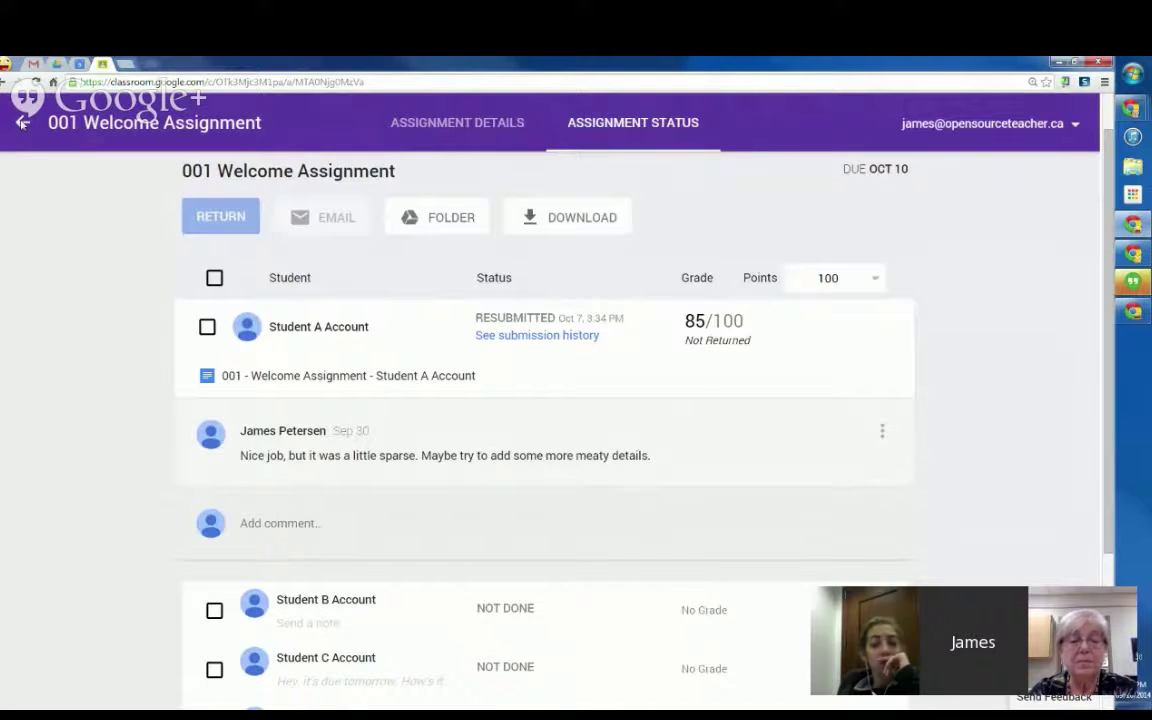
Step: Go back from the 001 Welcome Assignment status page to the class page
click(22, 124)
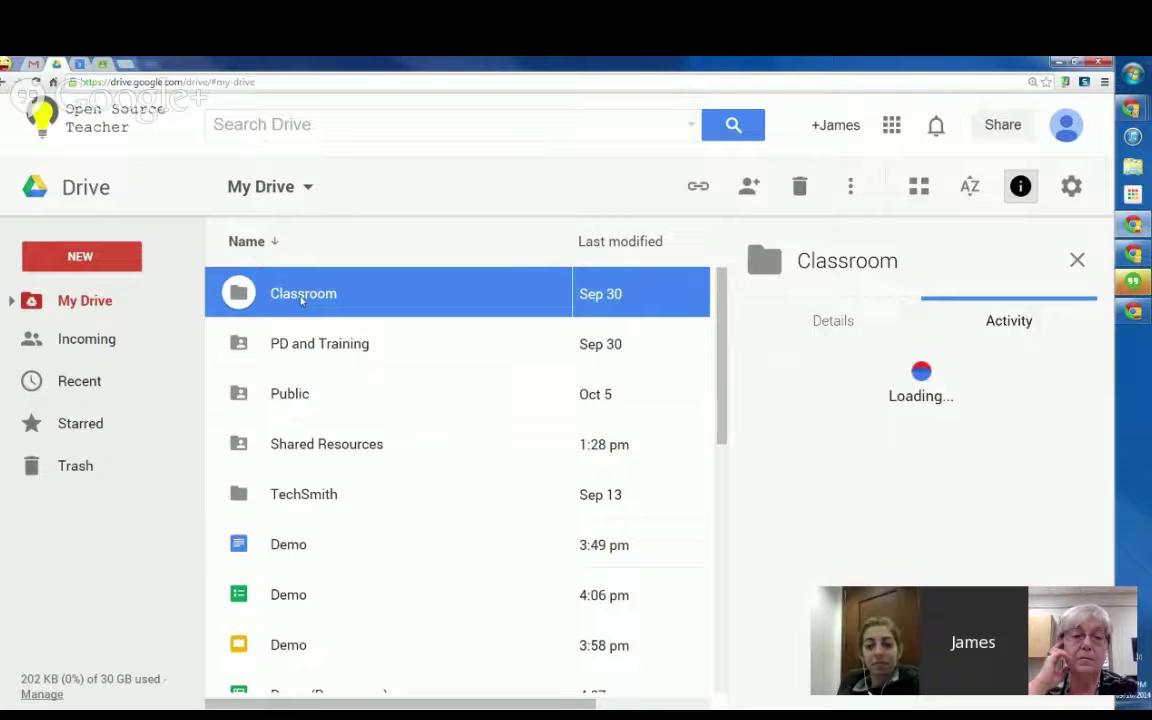
Step: Open the Shared Resources folder from My Drive and view its sharing settings
double_click(300, 297)
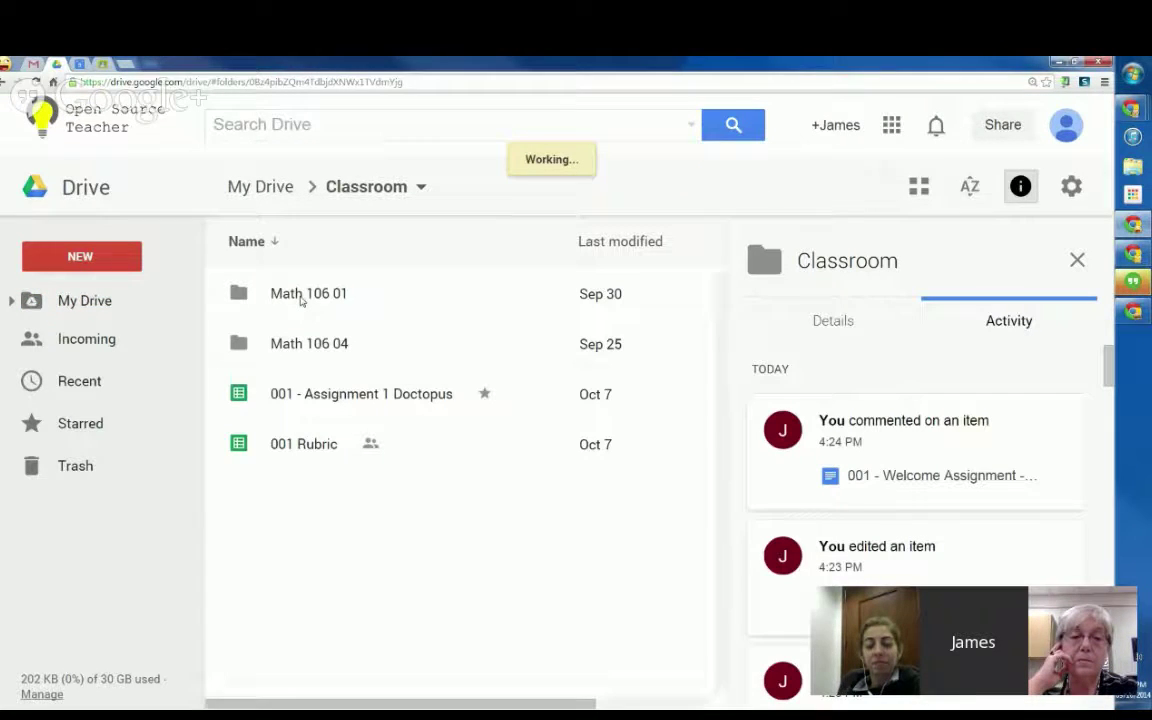
click(264, 188)
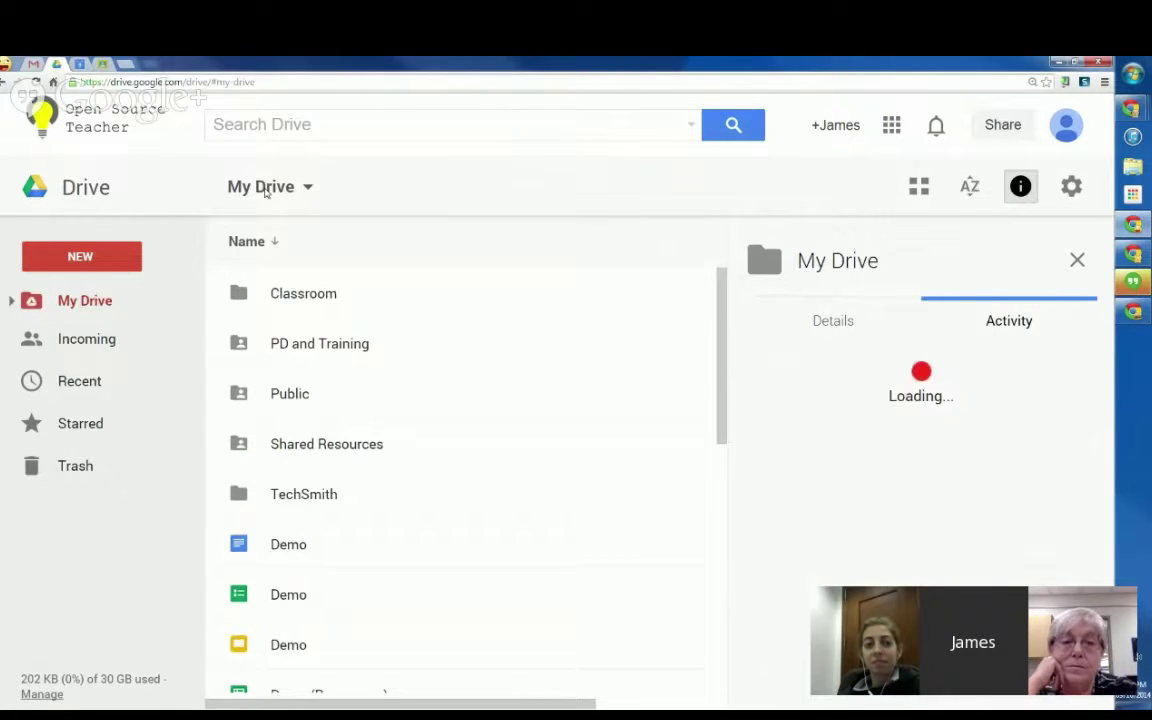
click(299, 452)
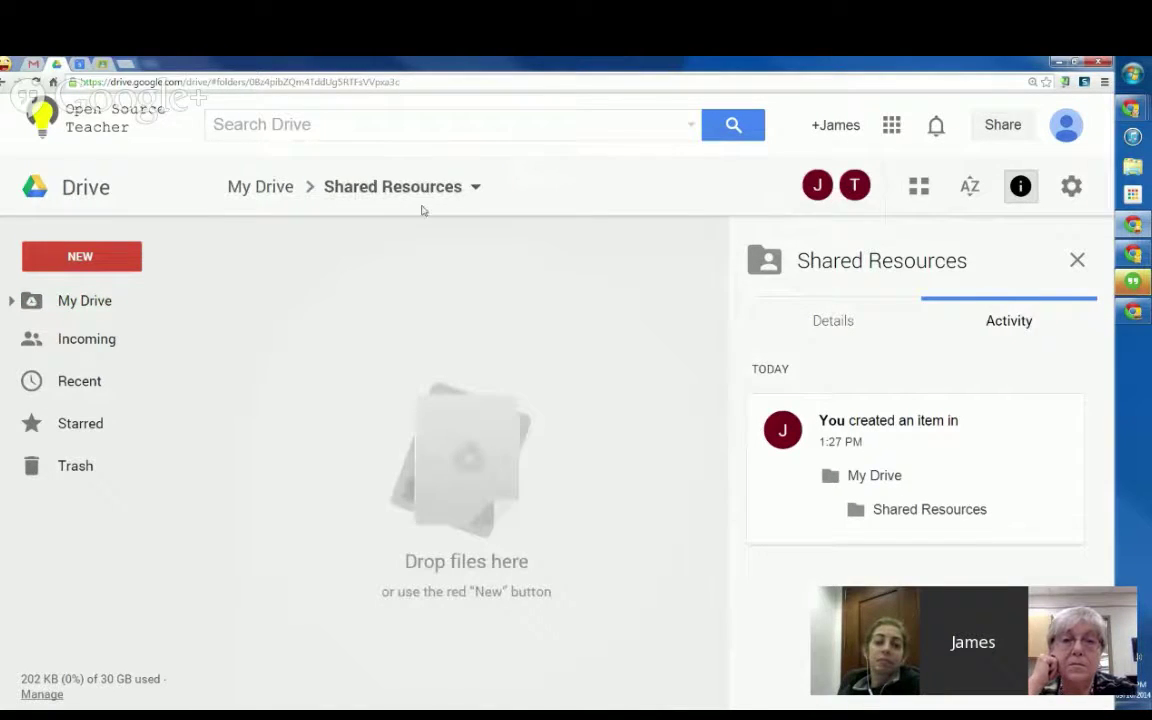
click(476, 187)
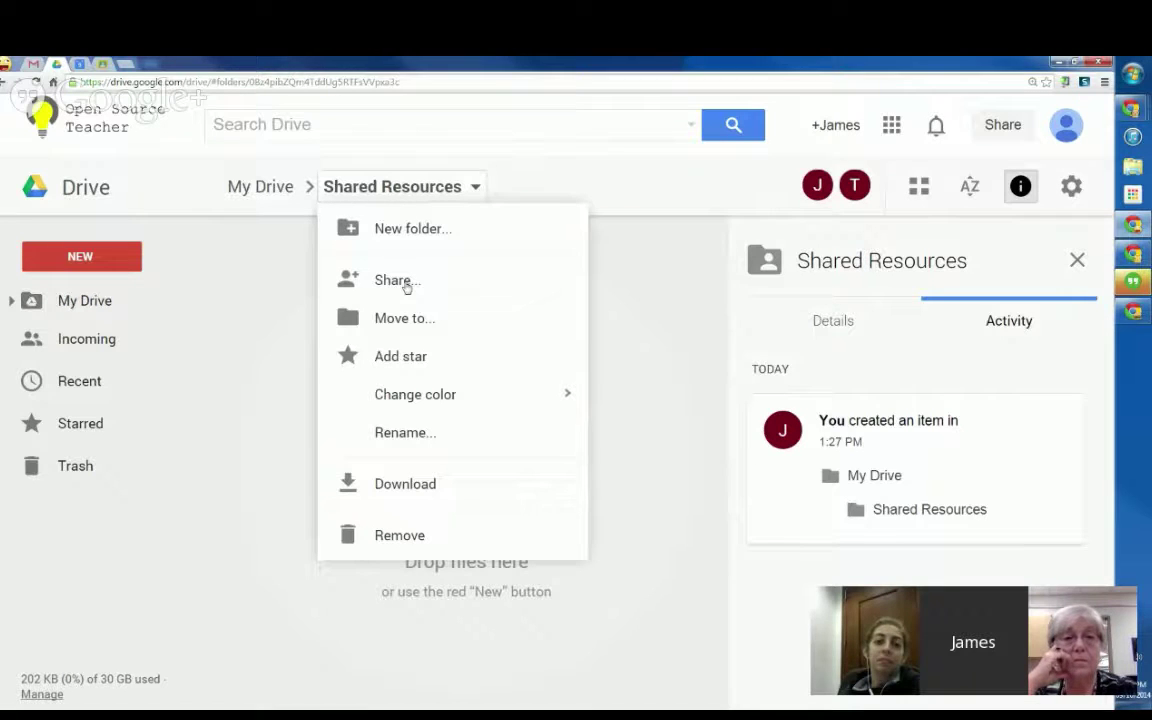
click(521, 376)
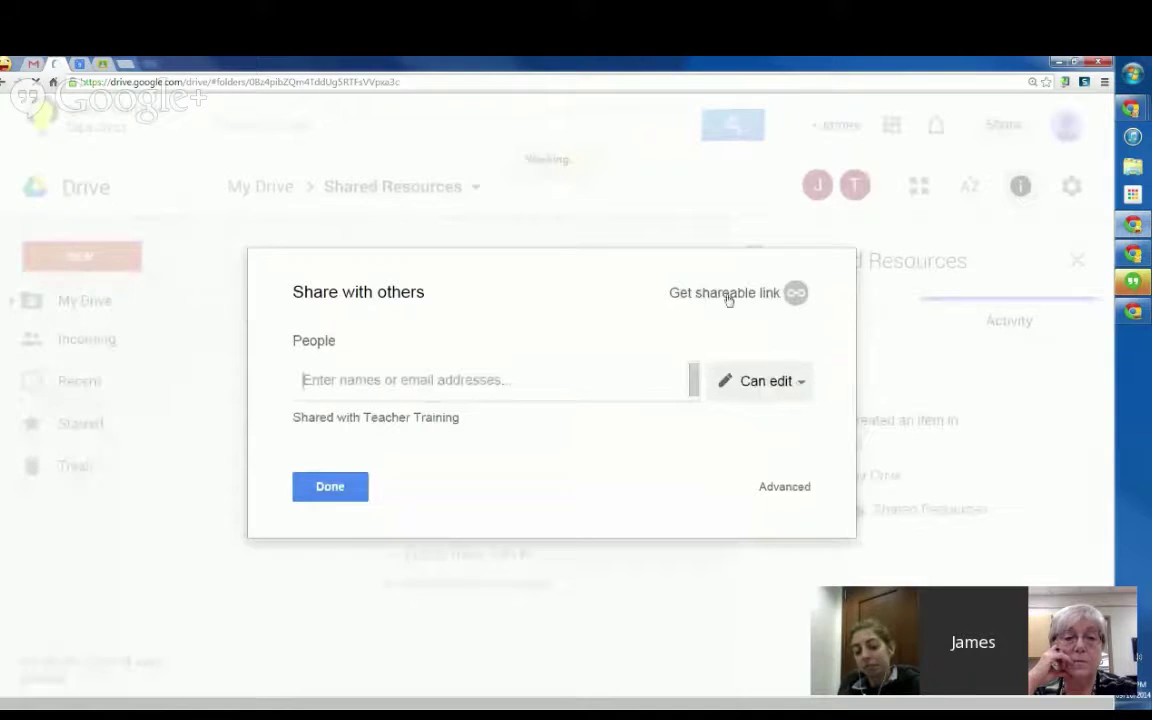
Step: Close the sharing dialog and create a new Google Doc in Shared Resources, confirming the shared-folder prompt
click(334, 488)
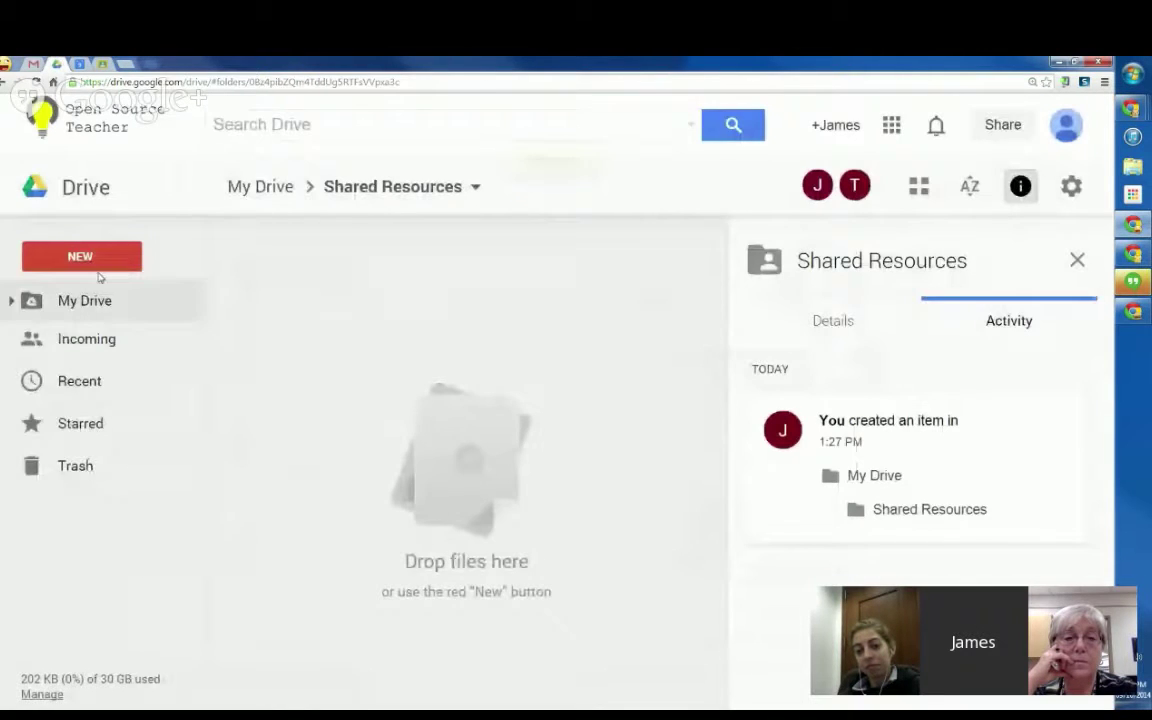
click(98, 262)
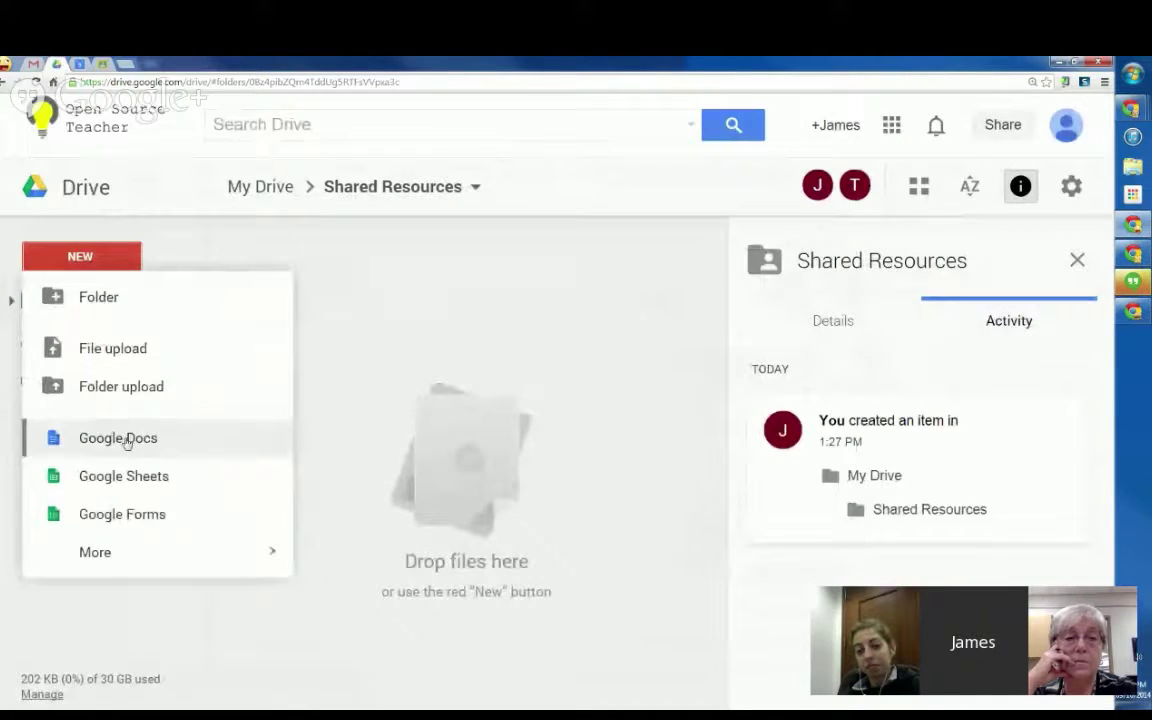
click(123, 438)
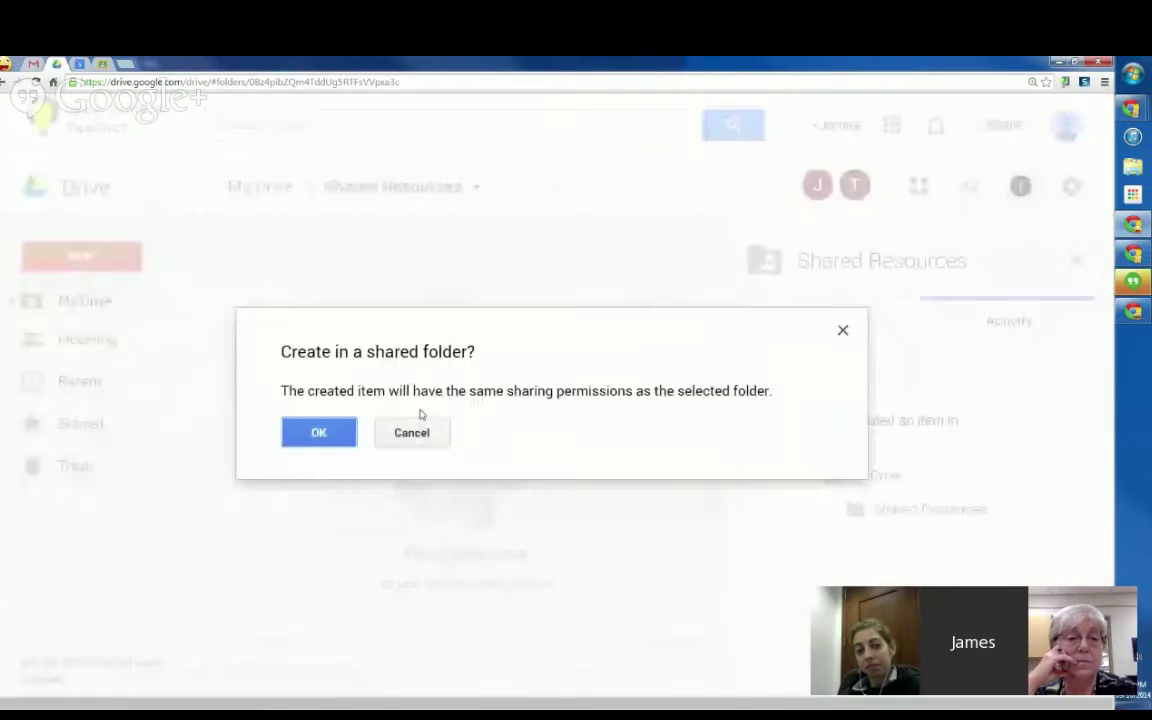
click(318, 432)
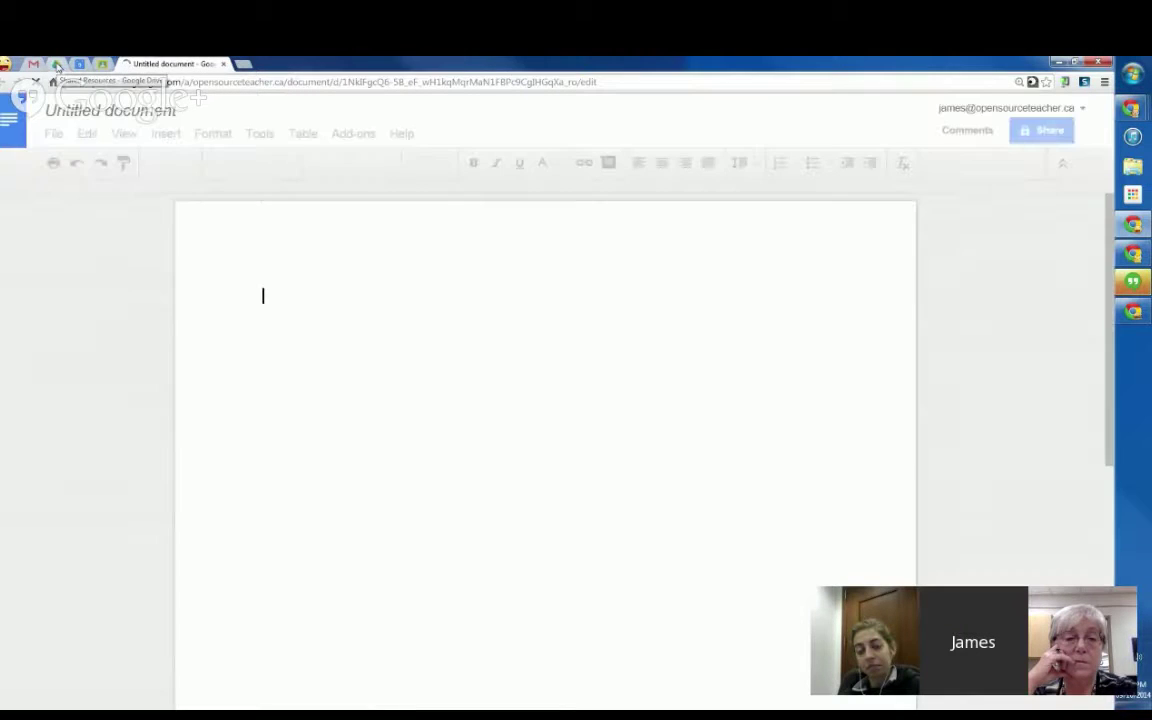
click(57, 64)
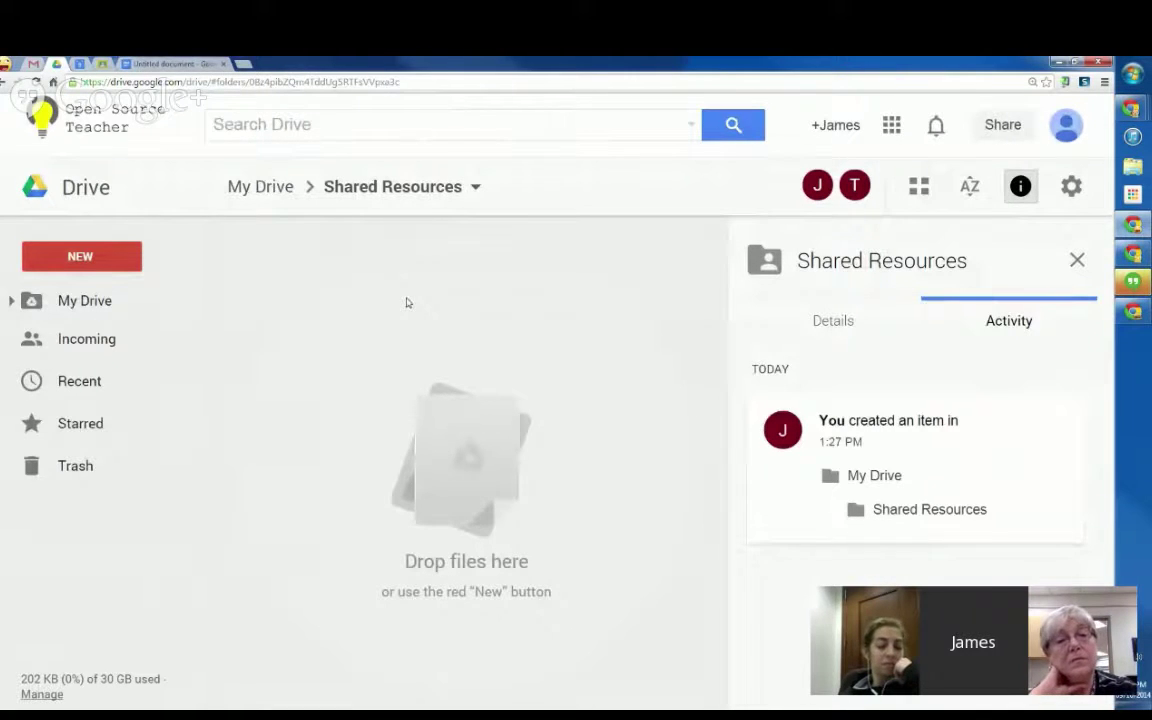
click(170, 64)
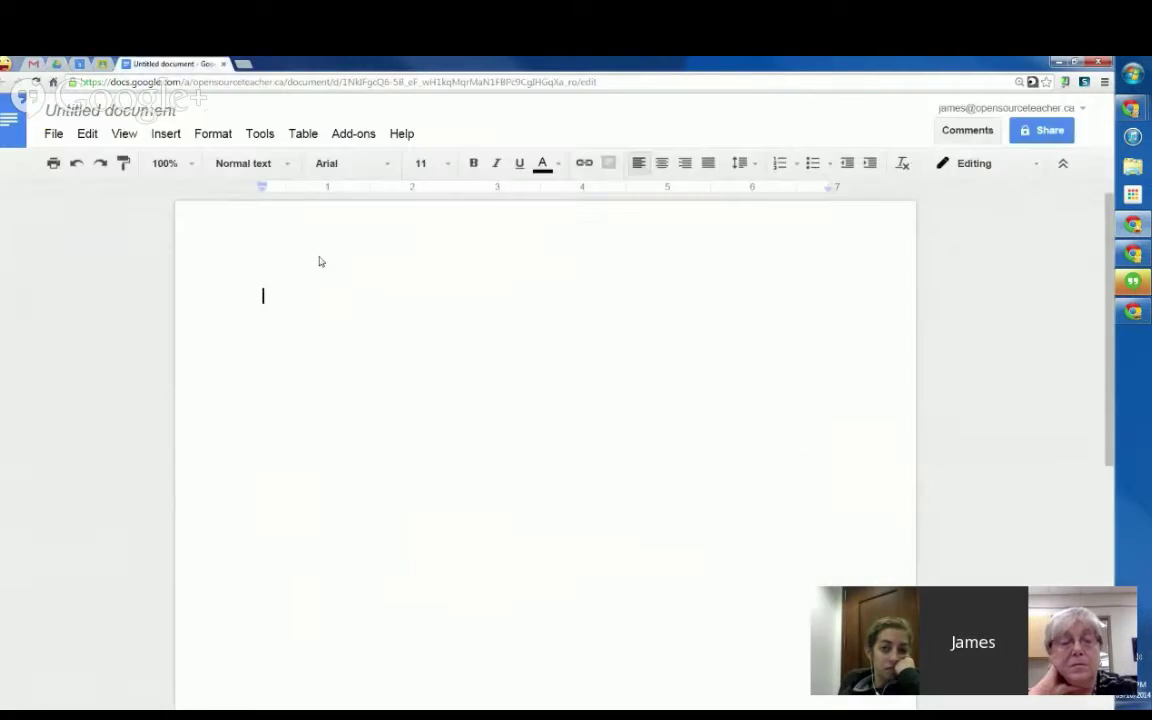
Step: Rename the Untitled document to 'Test' and close its tab
click(78, 108)
text(Test)
key(Return)
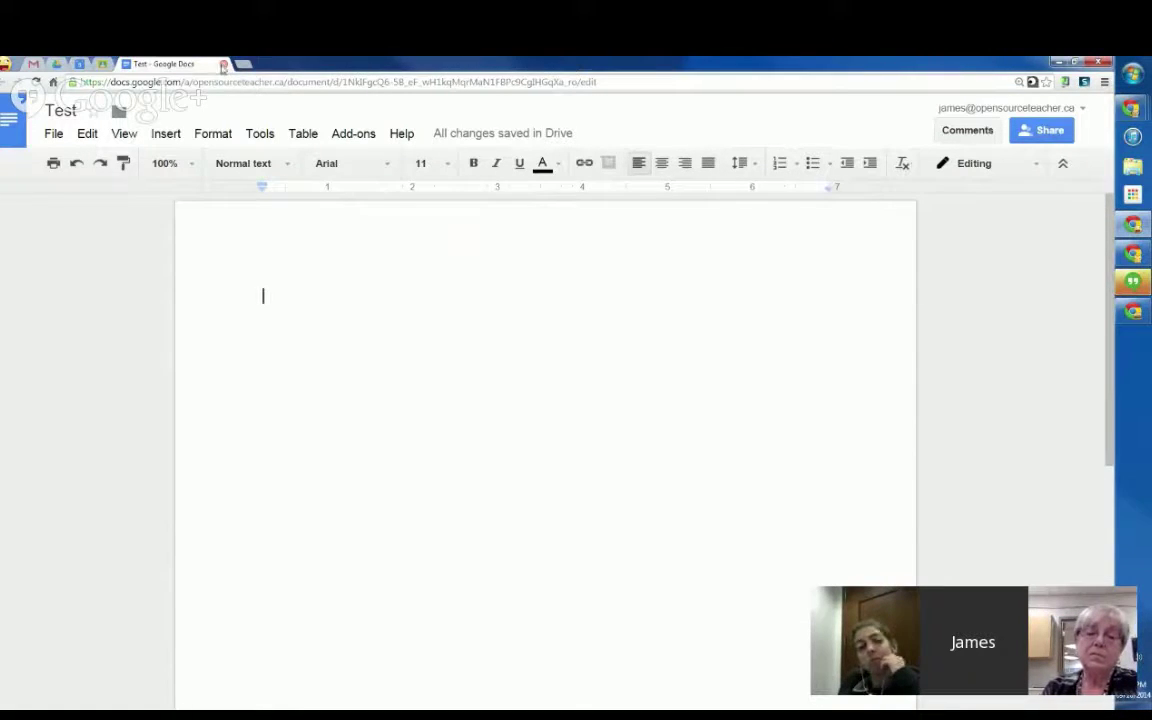
click(224, 65)
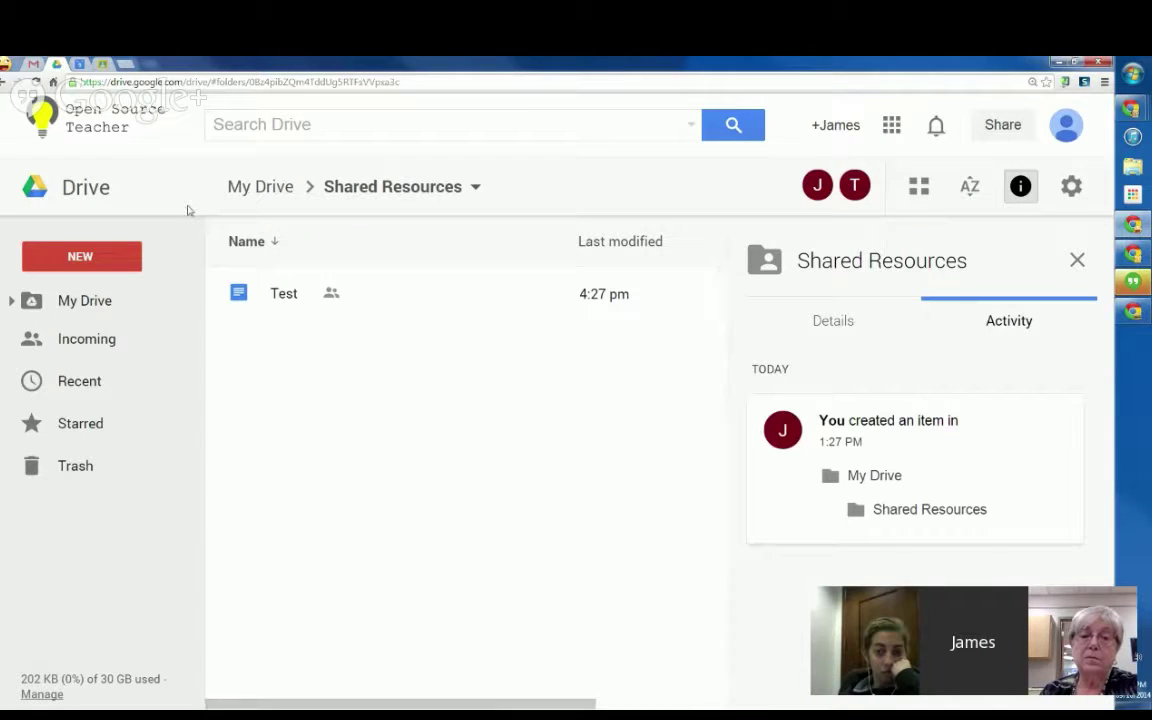
Step: Reopen the Test document and type 'Question 1' on the first line
double_click(293, 301)
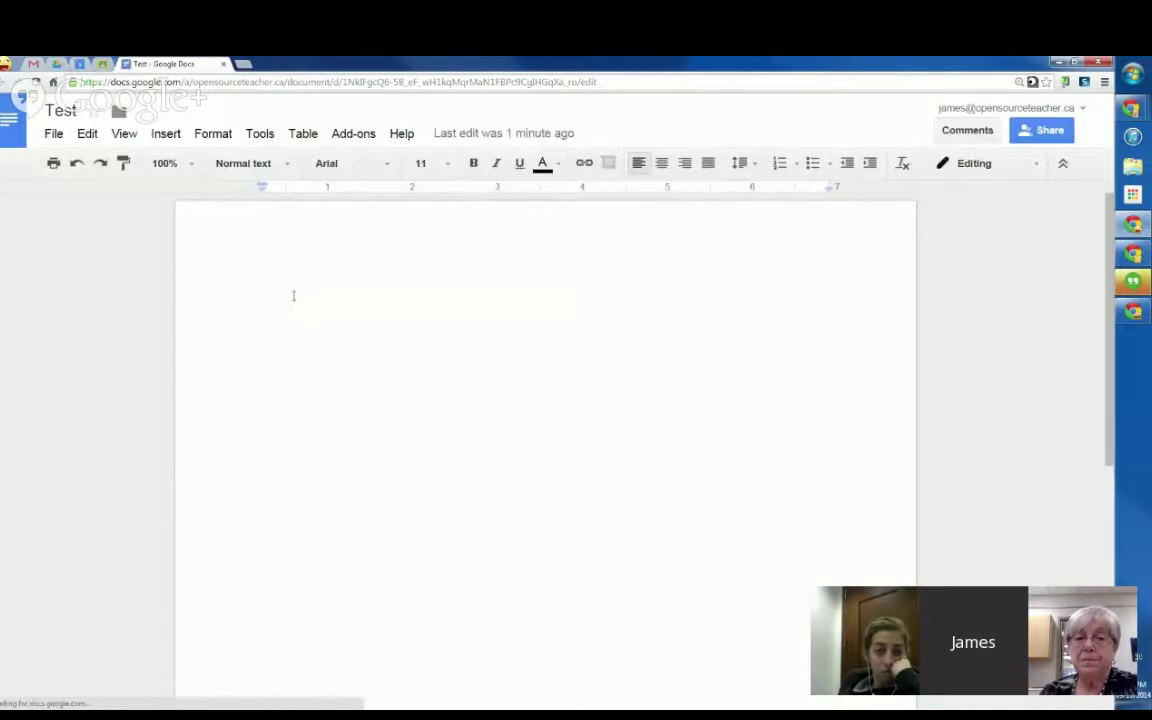
text(Quetsion)
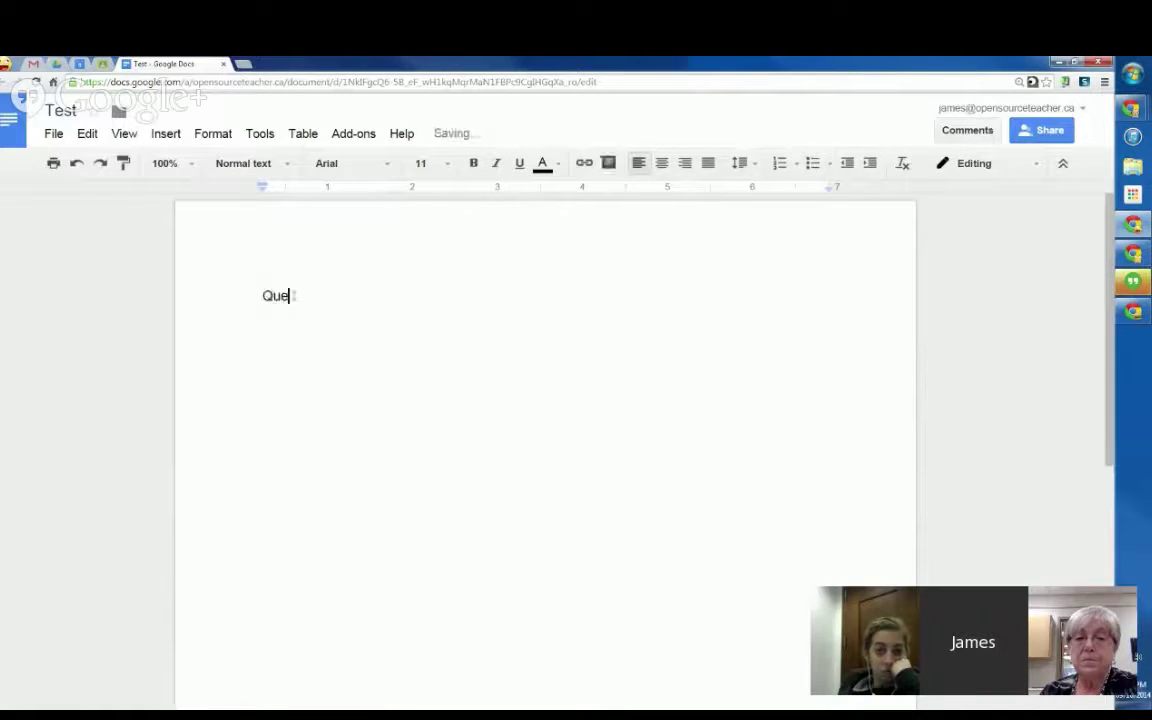
key(BackSpace)
key(BackSpace)
key(BackSpace)
key(BackSpace)
key(BackSpace)
key(BackSpace)
text(stion 1)
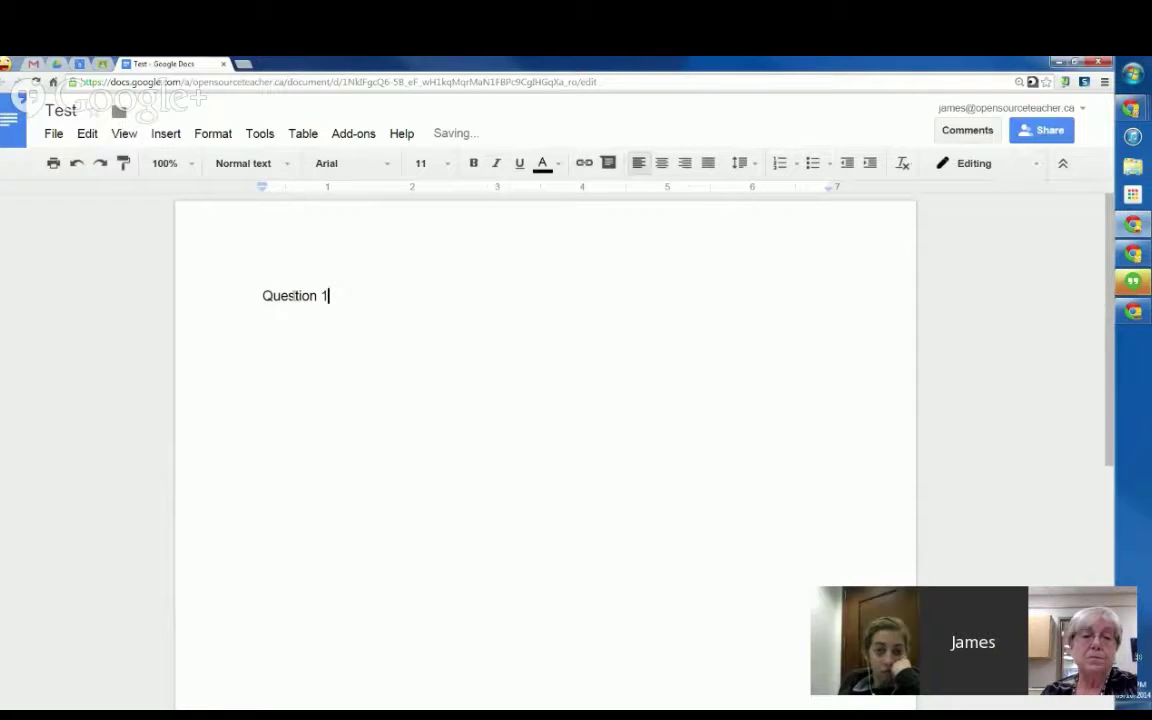
key(Return)
key(Return)
Step: Add 'Question 2' and 'Question 3' on separate lines, ending with an empty line
text(WQu)
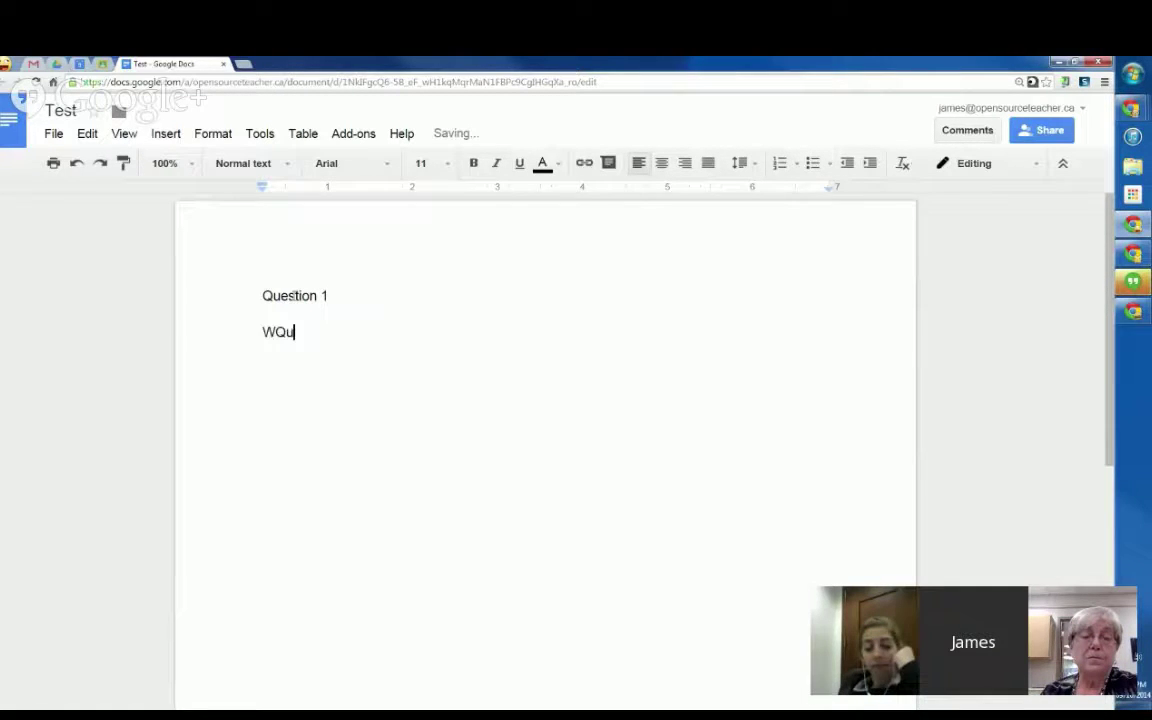
key(BackSpace)
key(BackSpace)
key(BackSpace)
key(BackSpace)
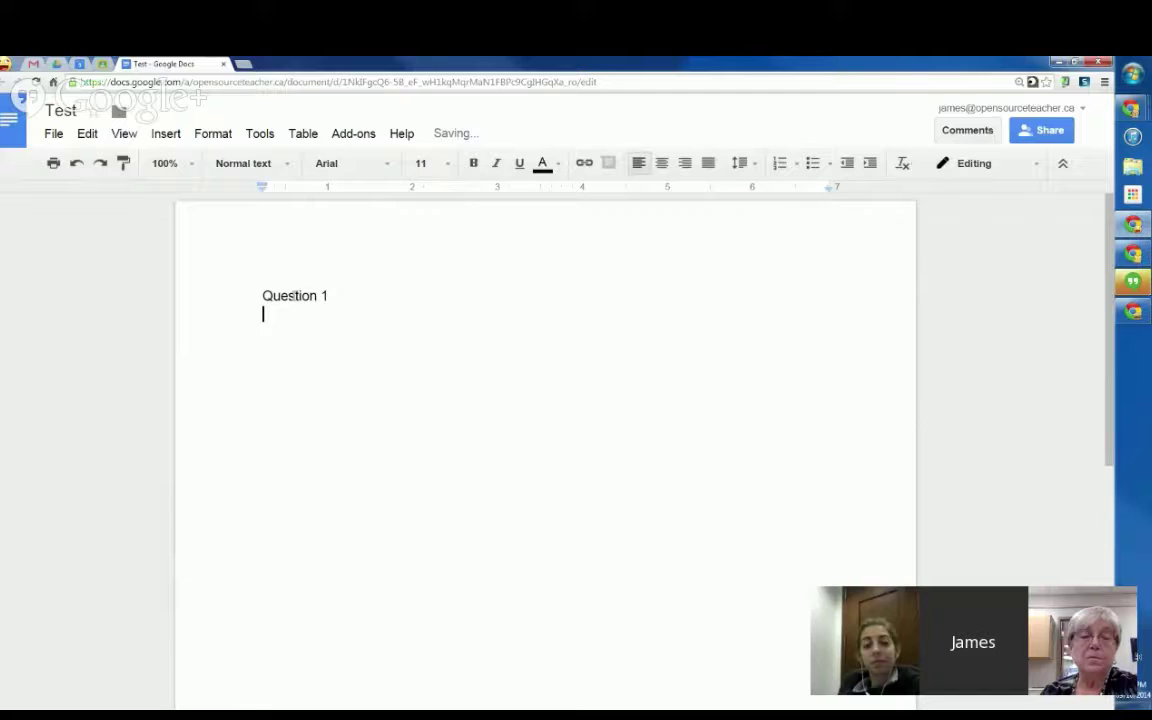
key(Return)
text(Quatis)
key(BackSpace)
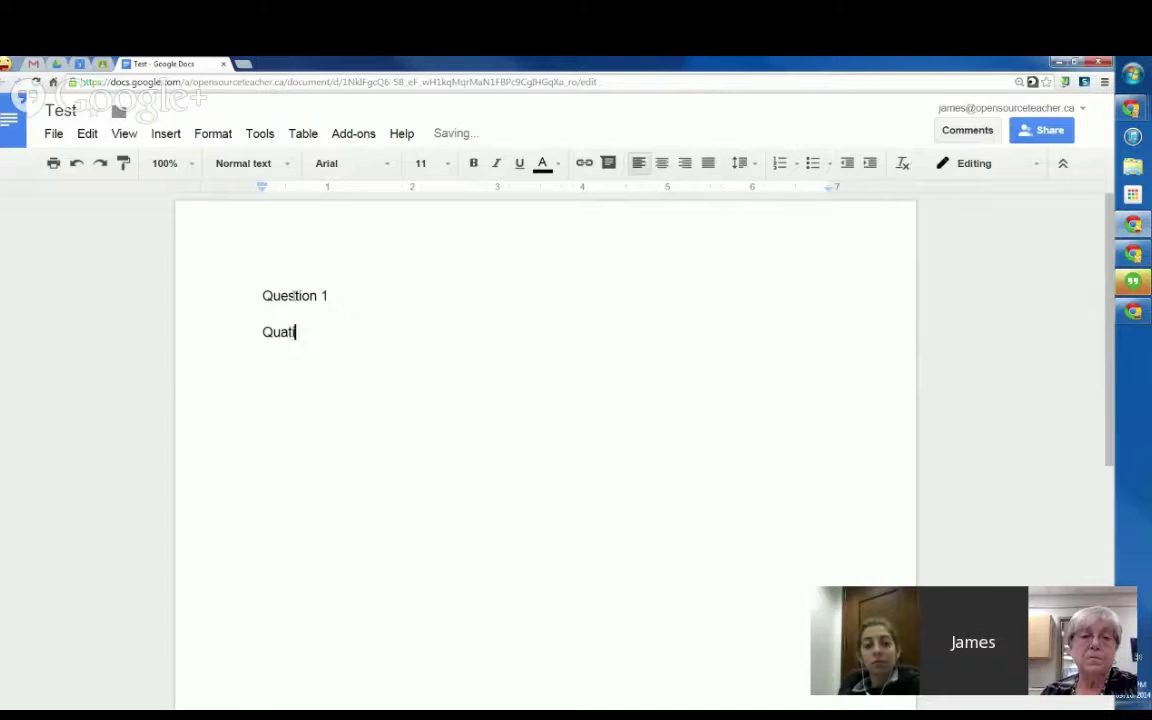
key(BackSpace)
key(BackSpace)
key(BackSpace)
text(estion 2)
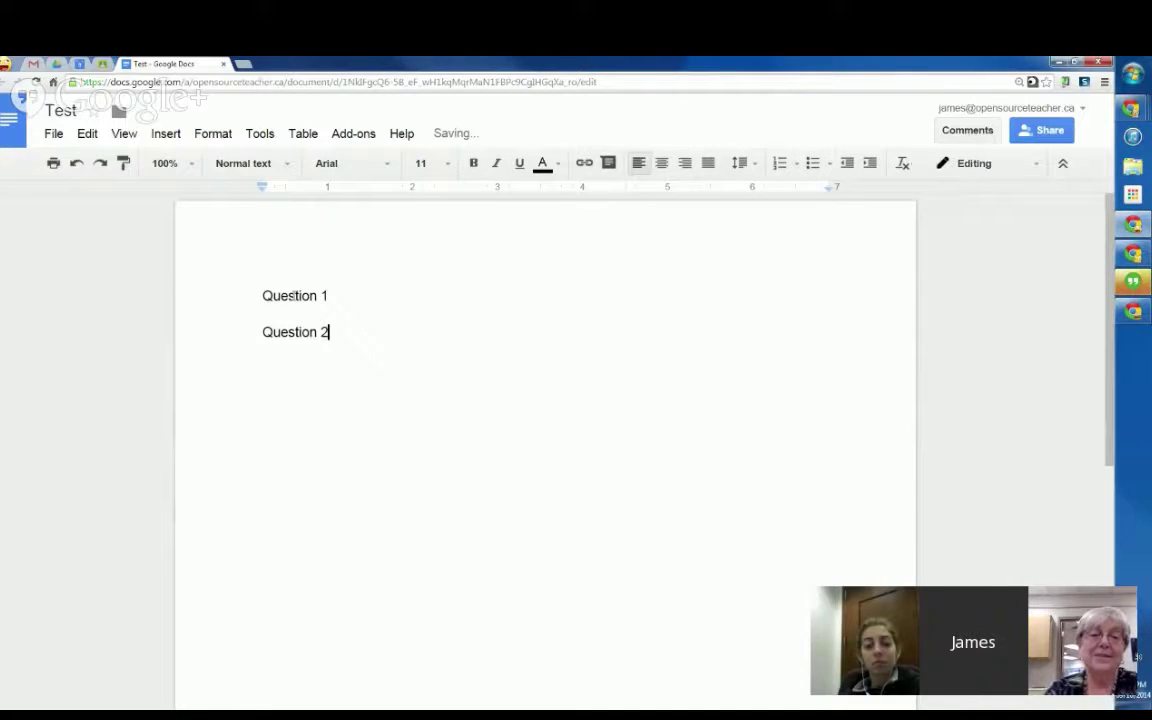
key(Return)
text(Question )
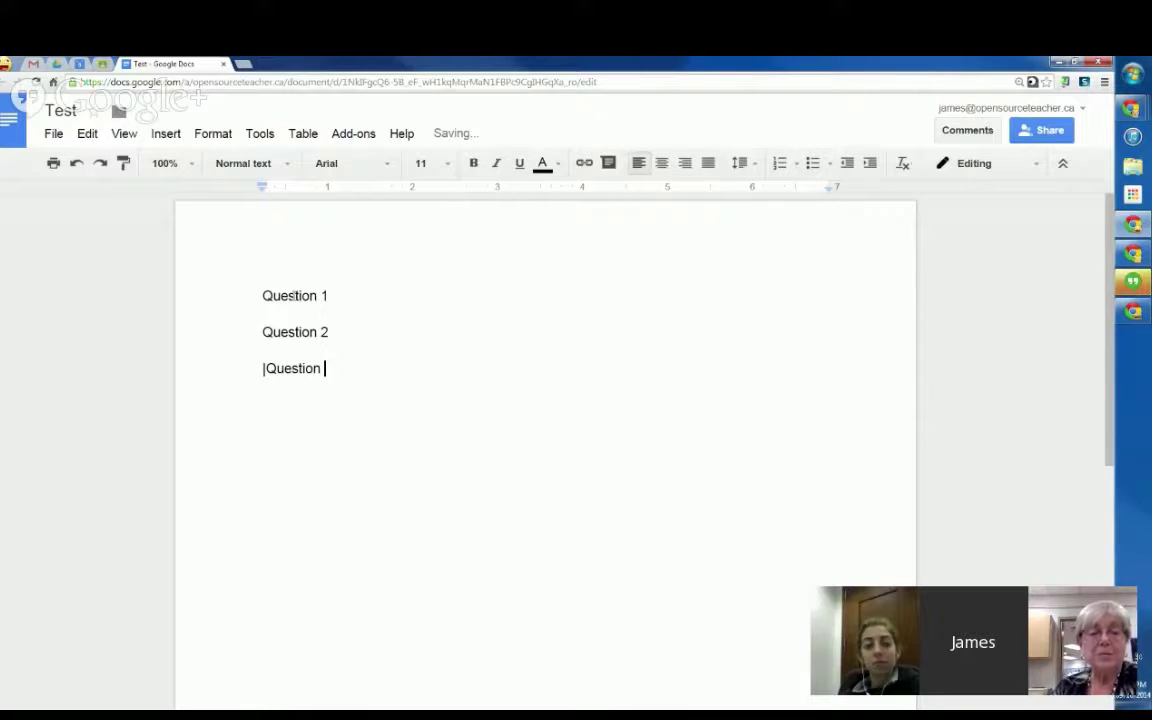
text(3)
key(Return)
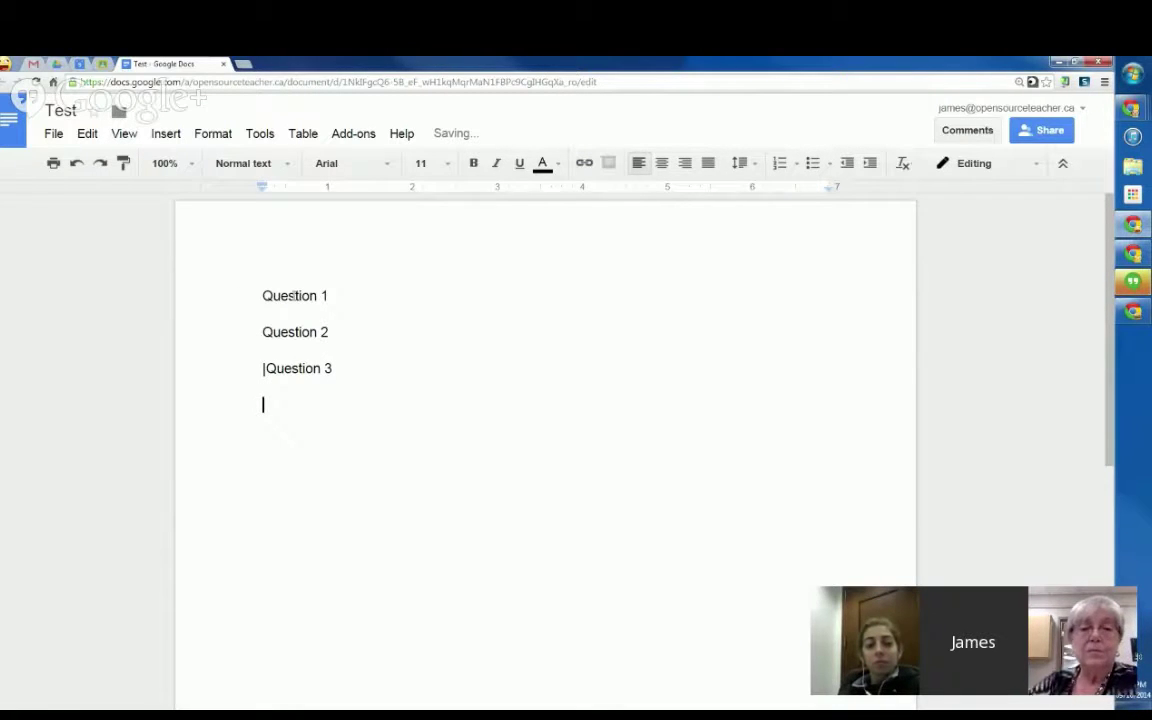
Step: Comment on the Question 1 line, mentioning a colleague's e-mail and requesting a geometric series math question
triple_click(293, 296)
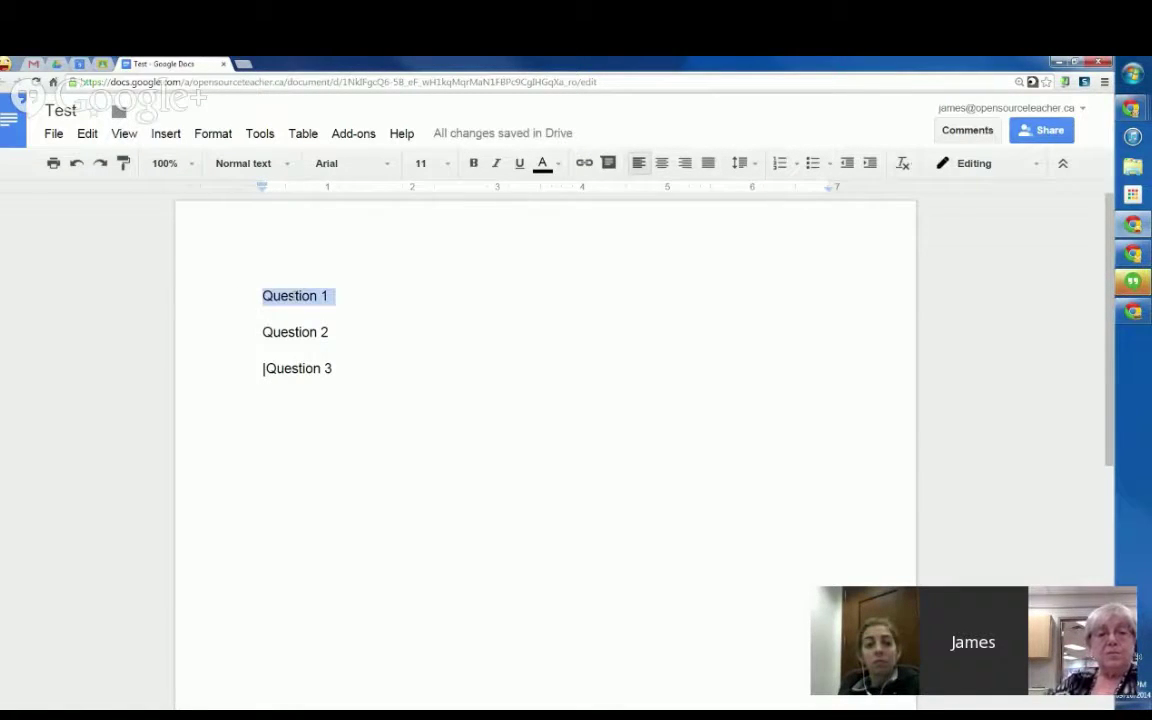
click(166, 133)
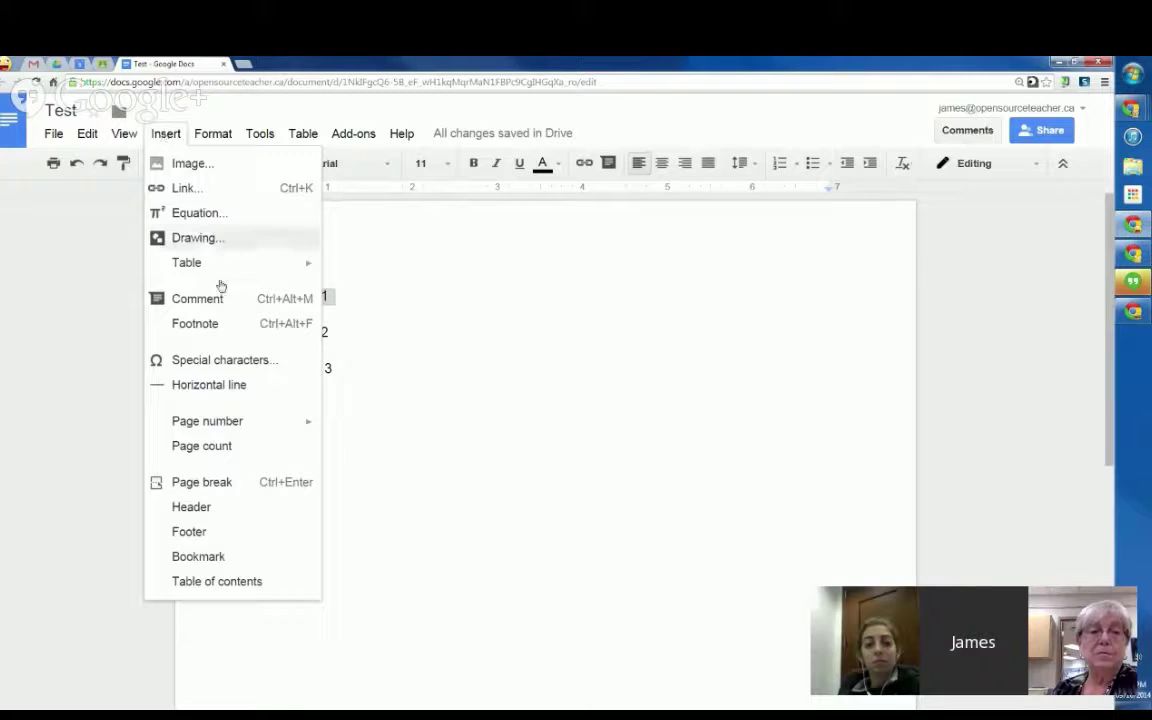
click(195, 298)
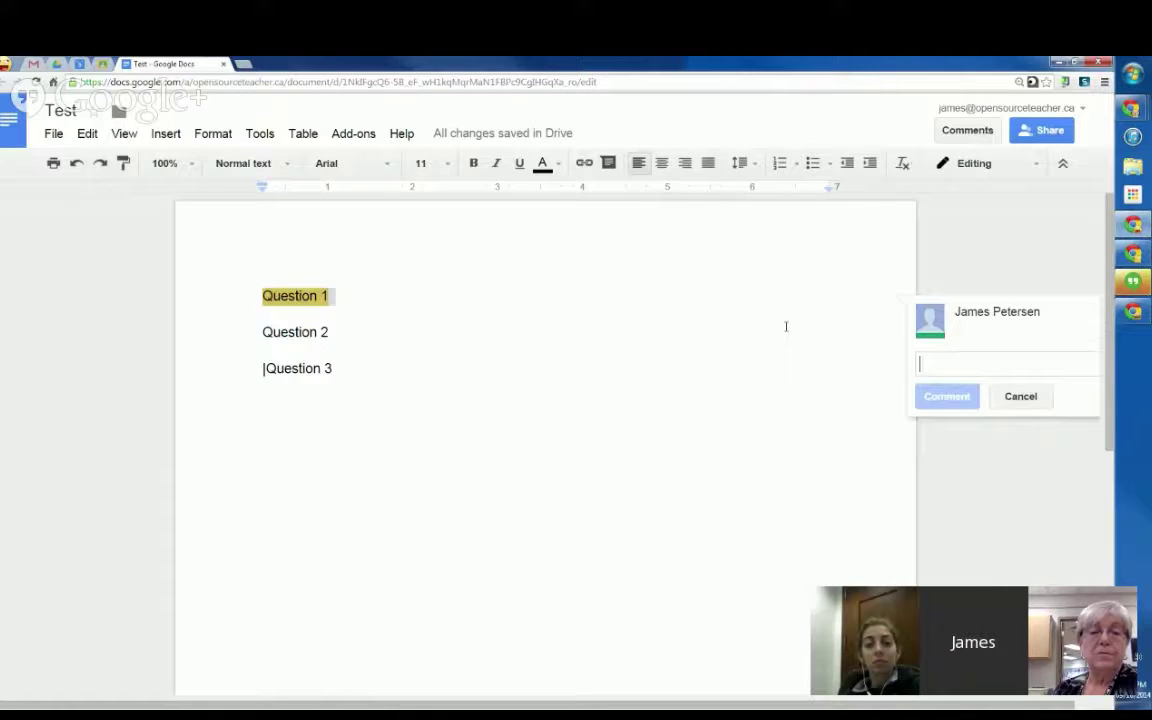
text(+)
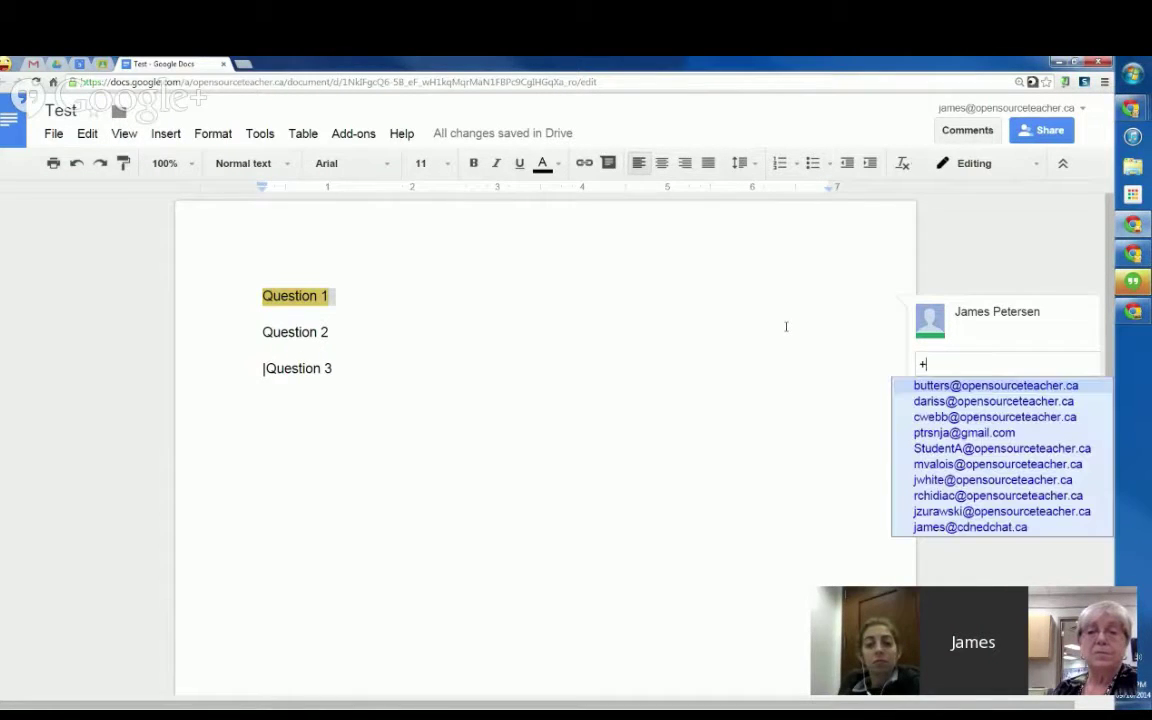
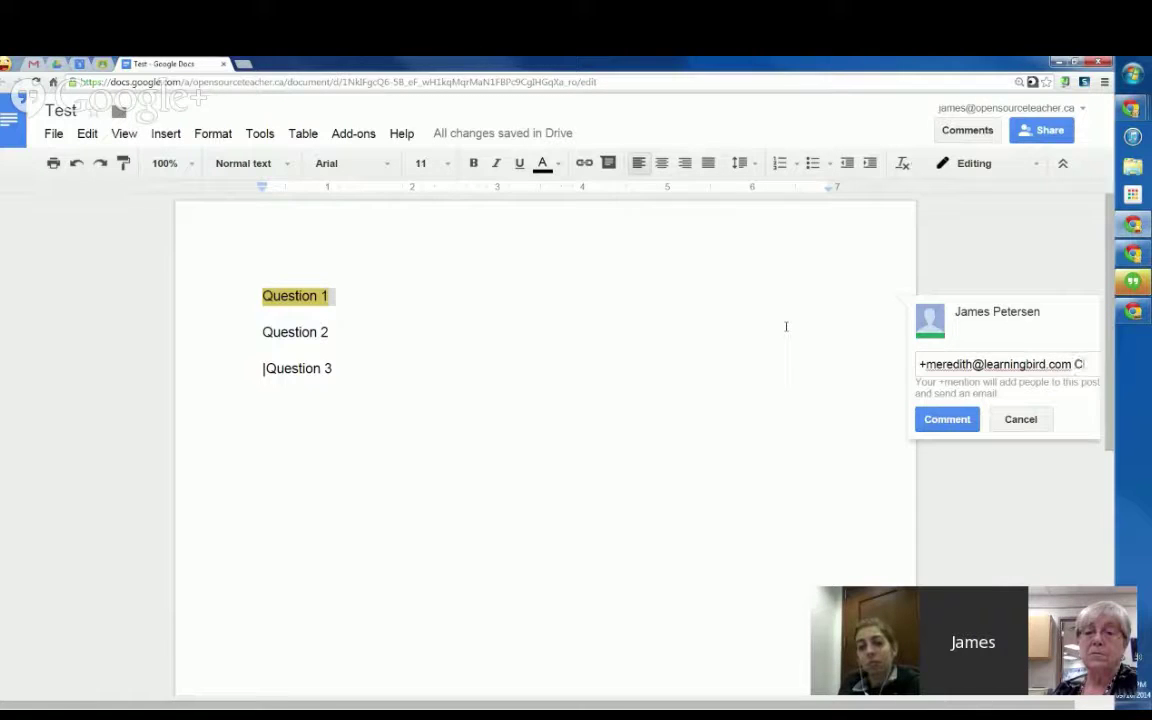
text(an you create a g)
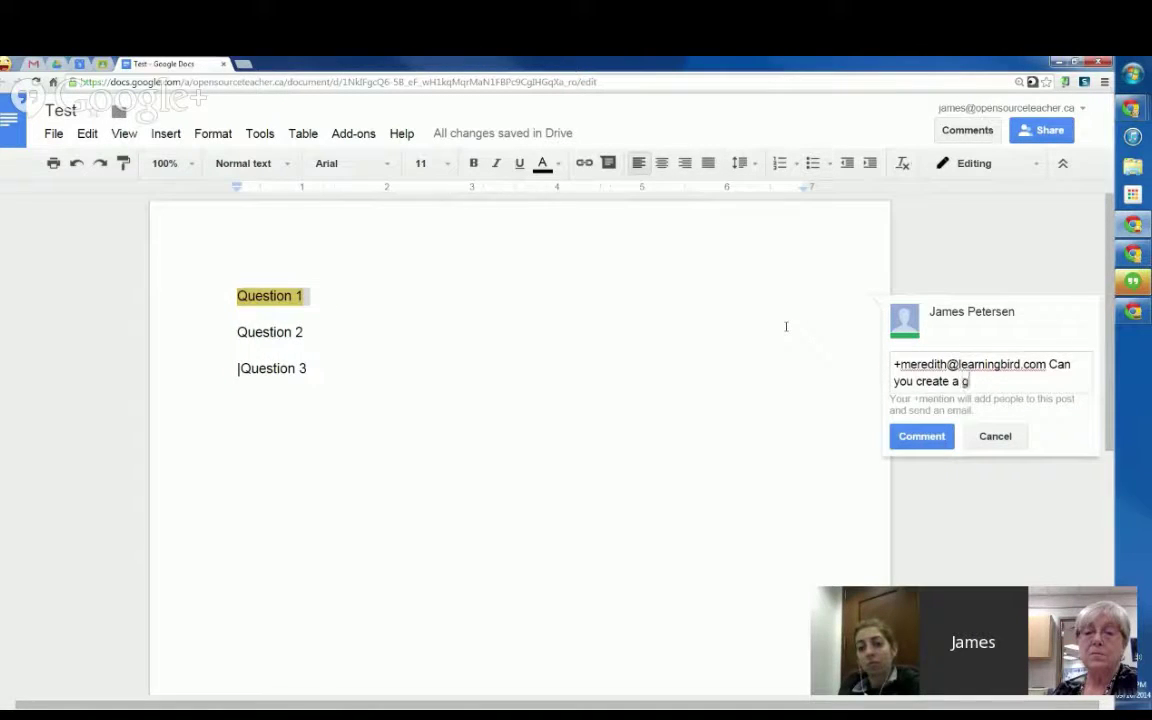
text(reat math question a)
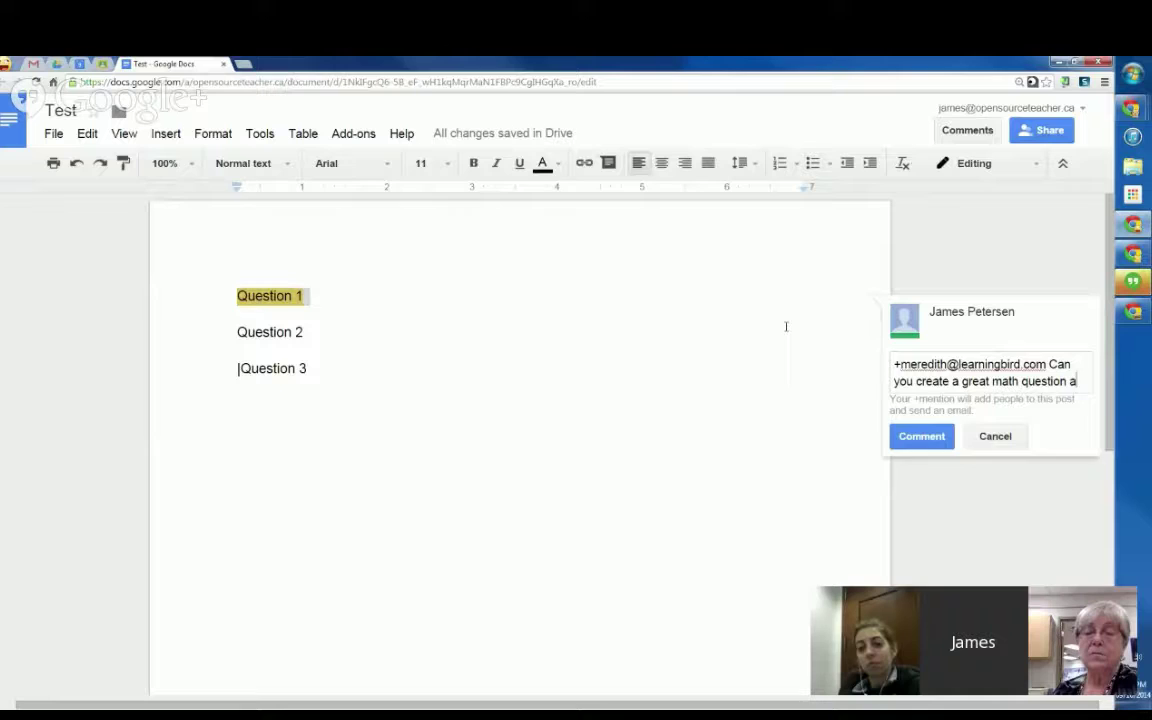
text(bout geometric )
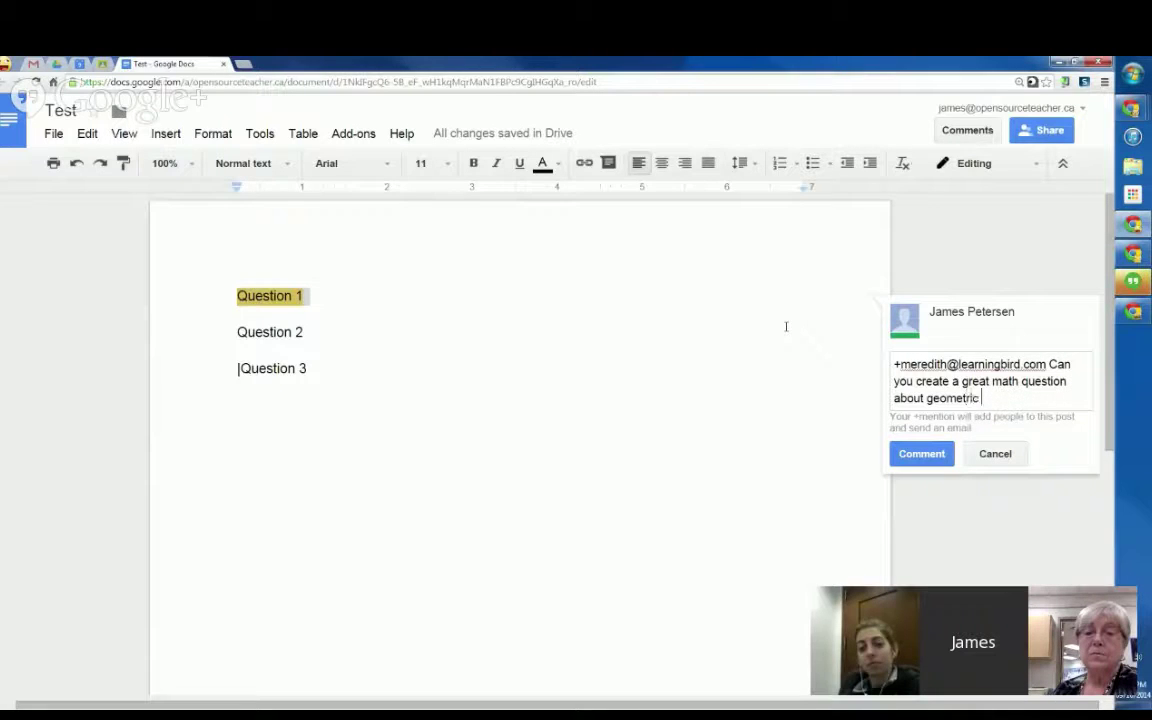
text(series?)
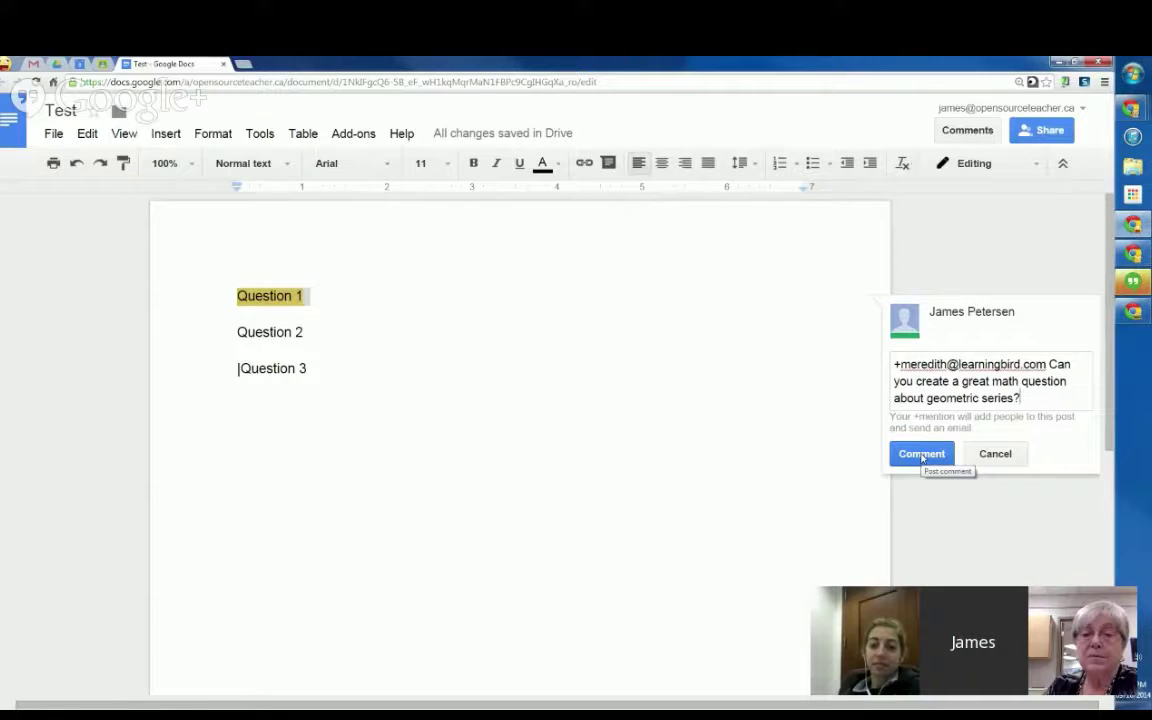
click(921, 455)
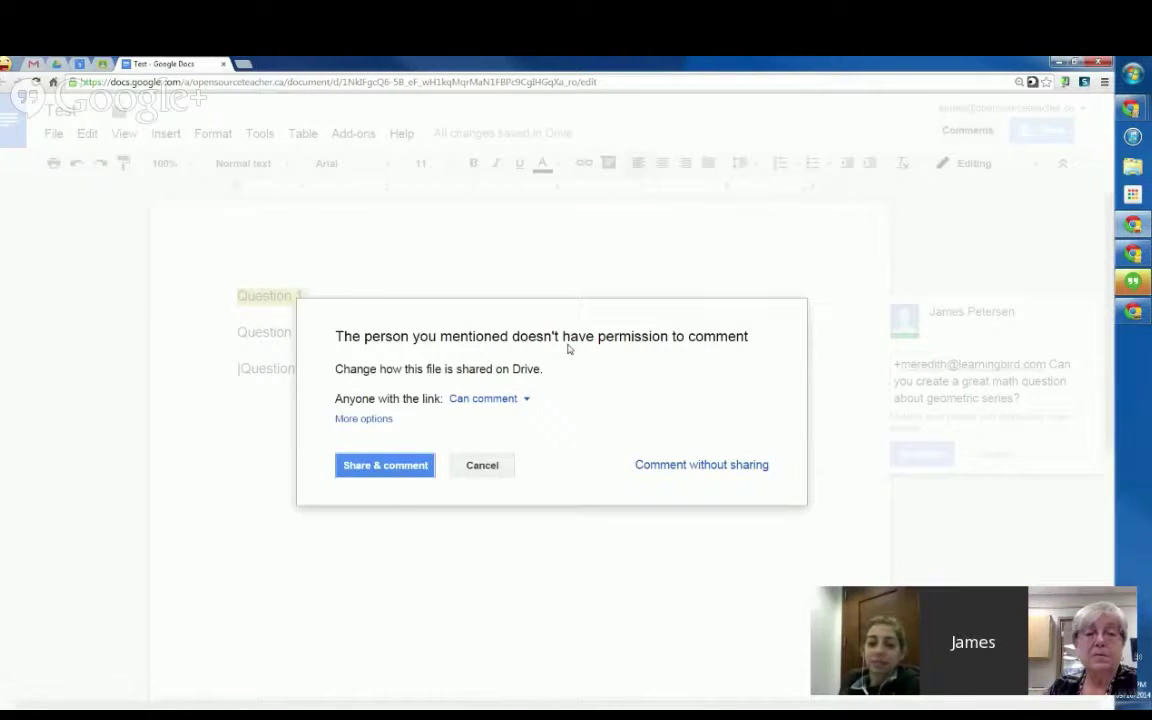
Step: Set link access to 'Can edit' and share the file so the comment posts
click(525, 404)
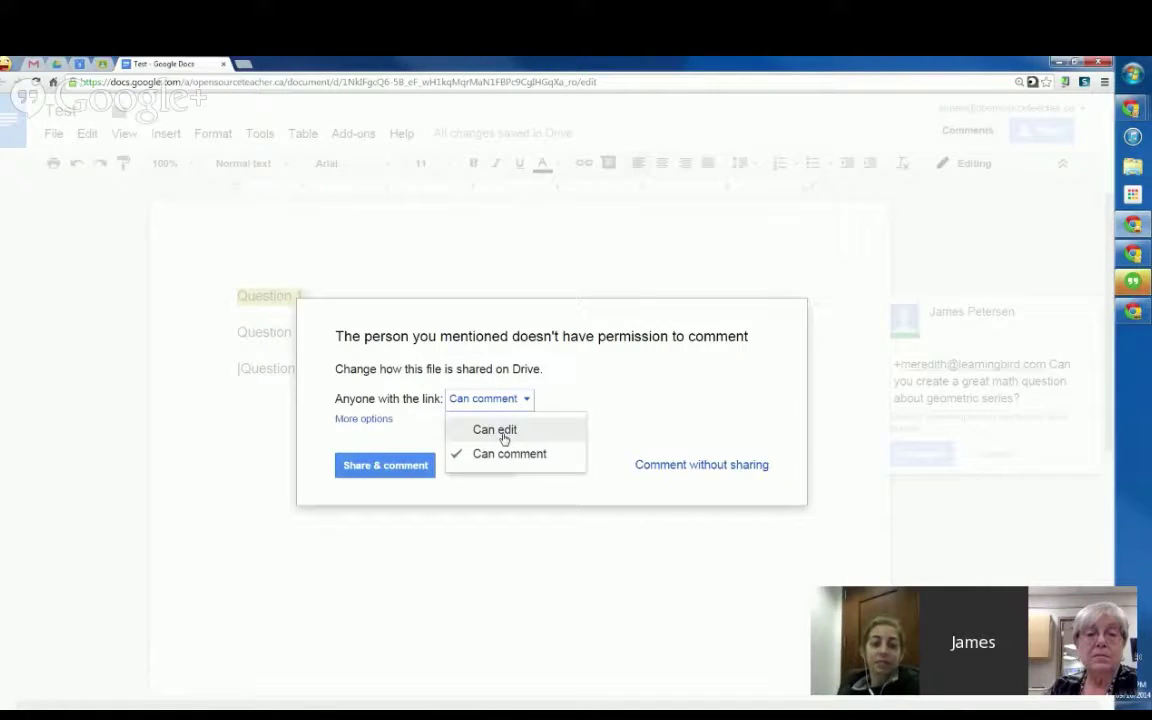
click(503, 435)
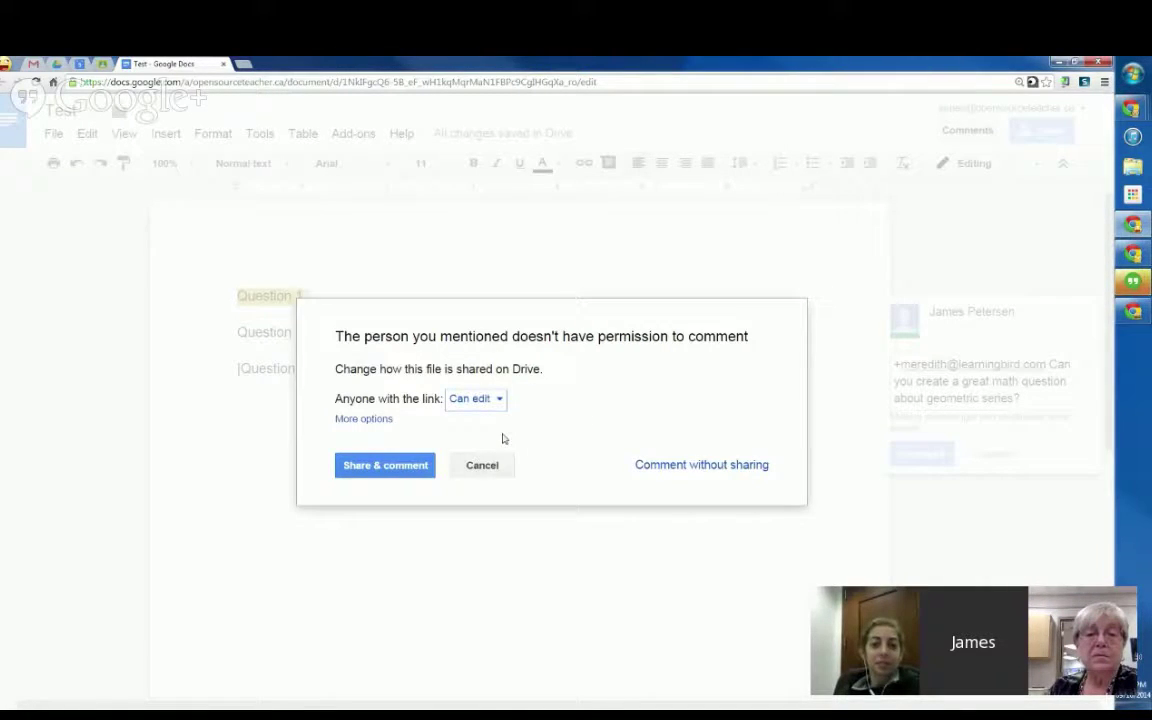
click(372, 470)
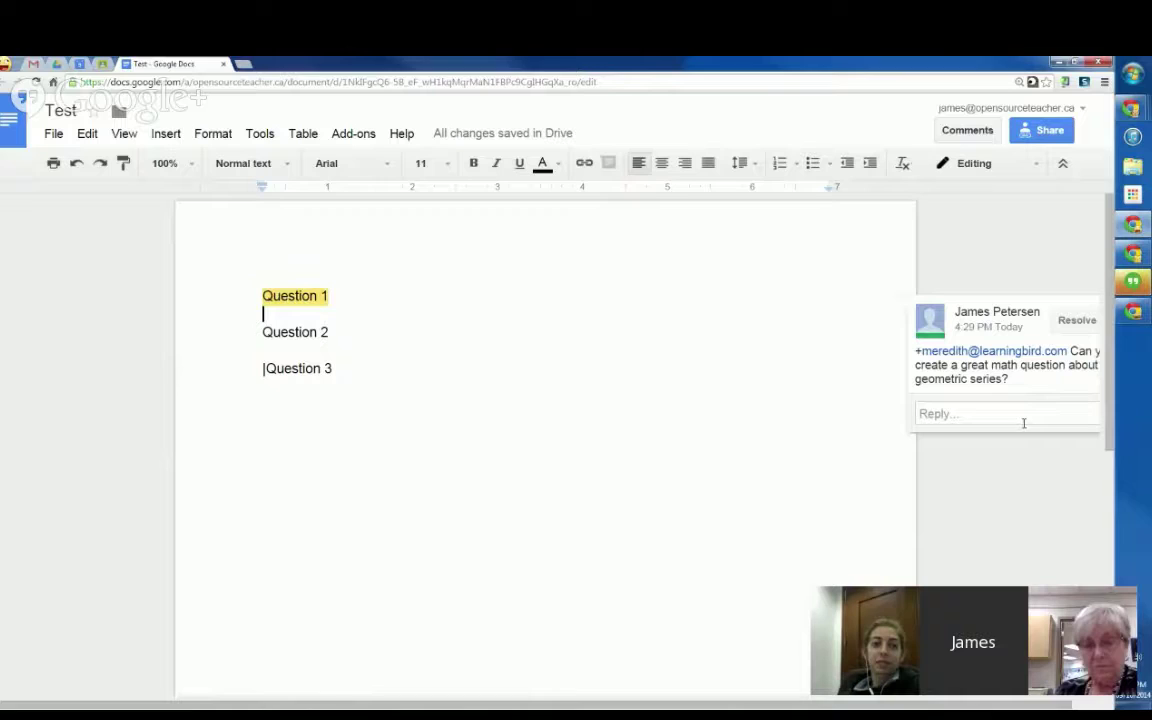
click(1016, 415)
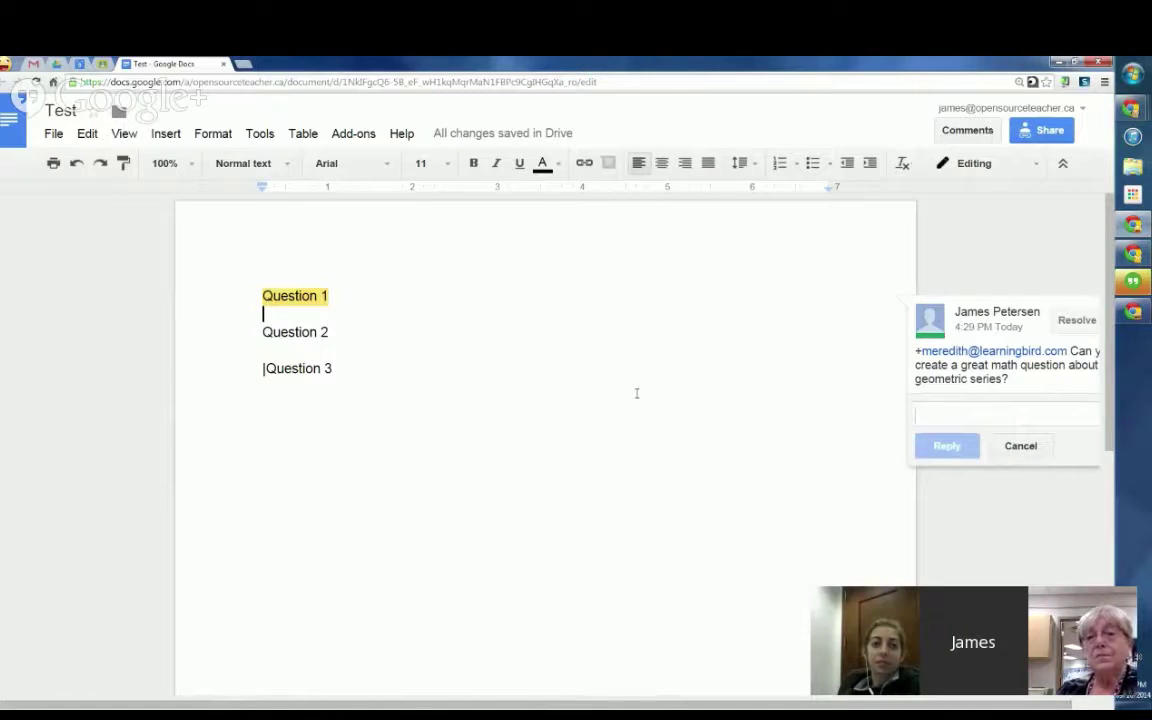
text(+)
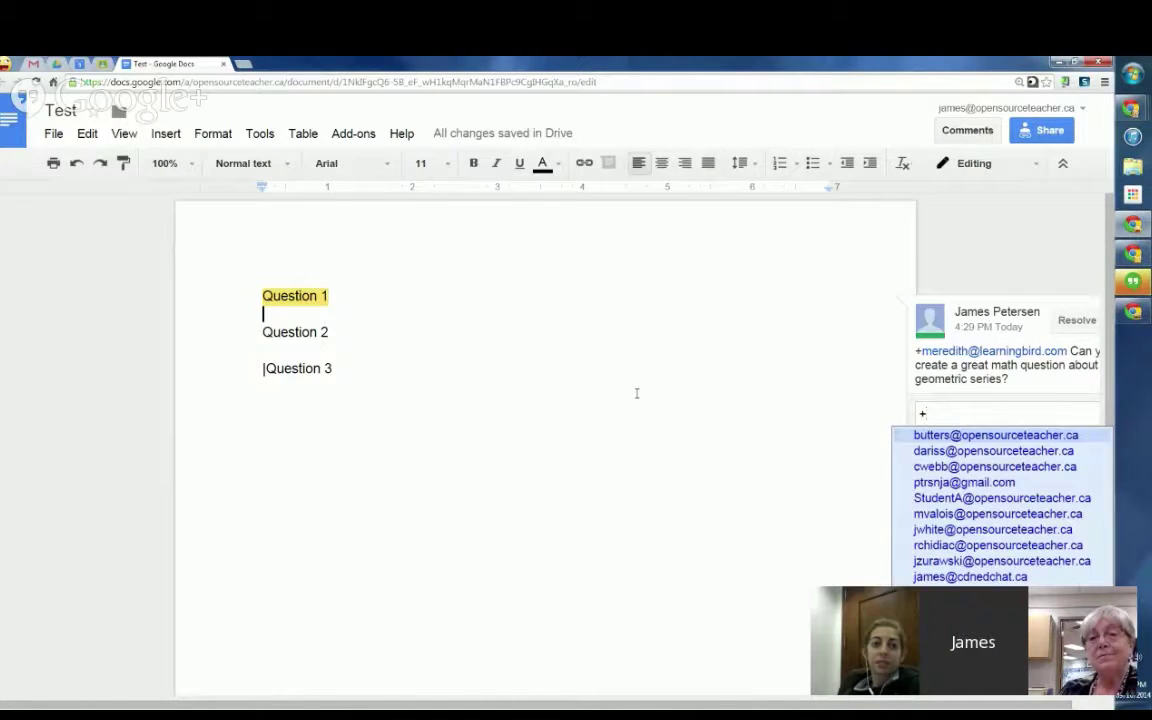
text(cwe)
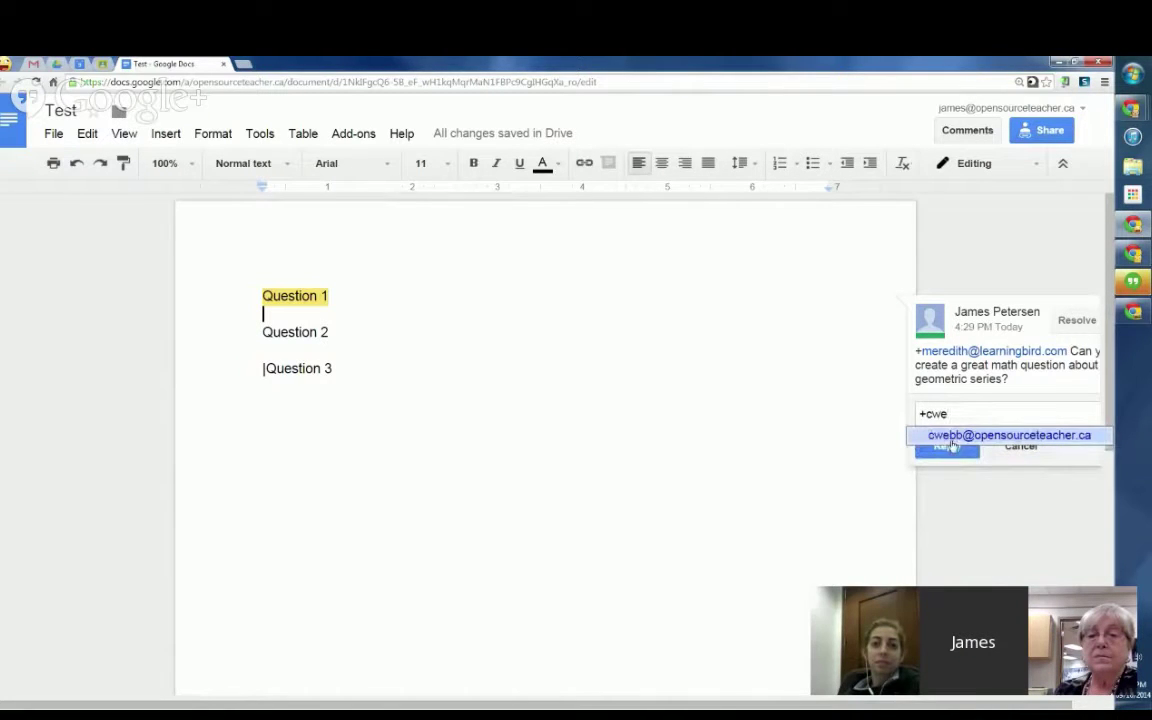
key(Return)
text(Don't)
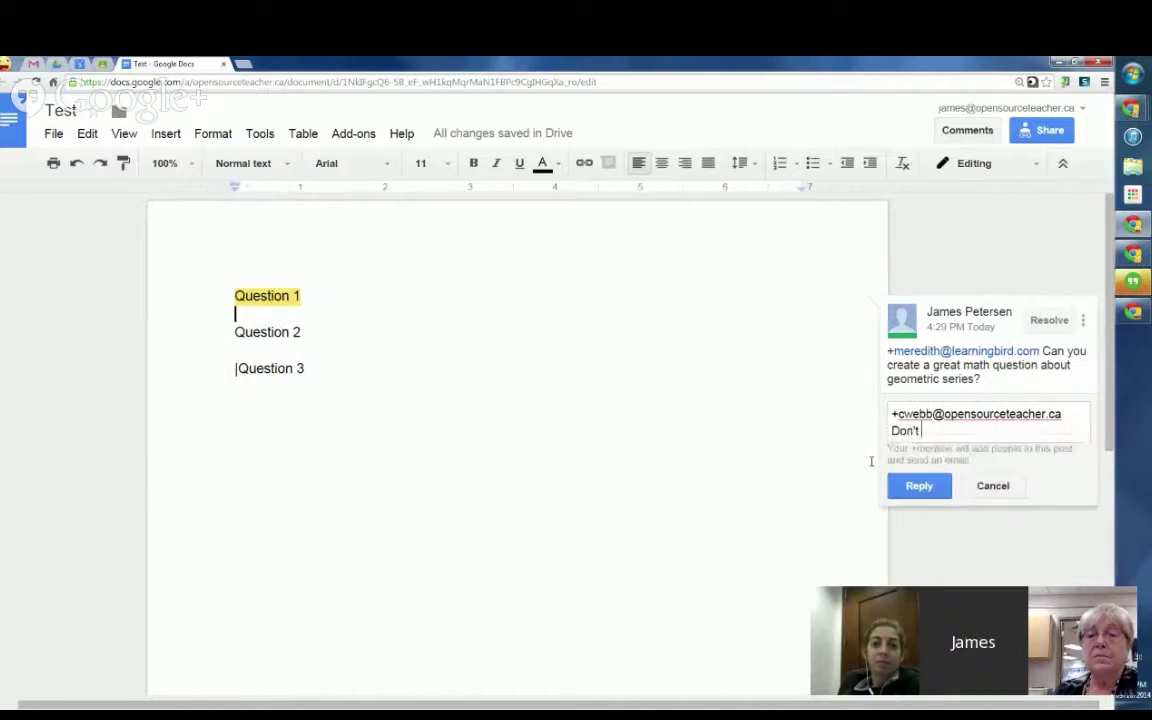
text( worry about this quetsoi)
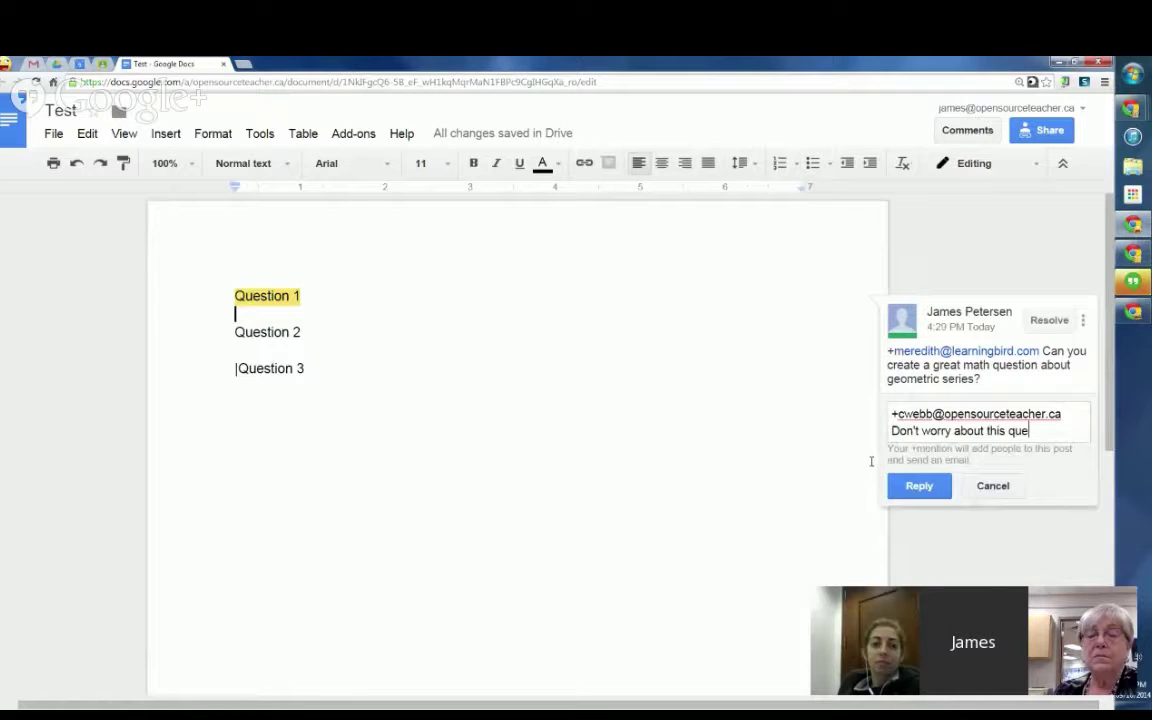
key(BackSpace)
key(BackSpace)
key(BackSpace)
key(BackSpace)
text(stion, meredit)
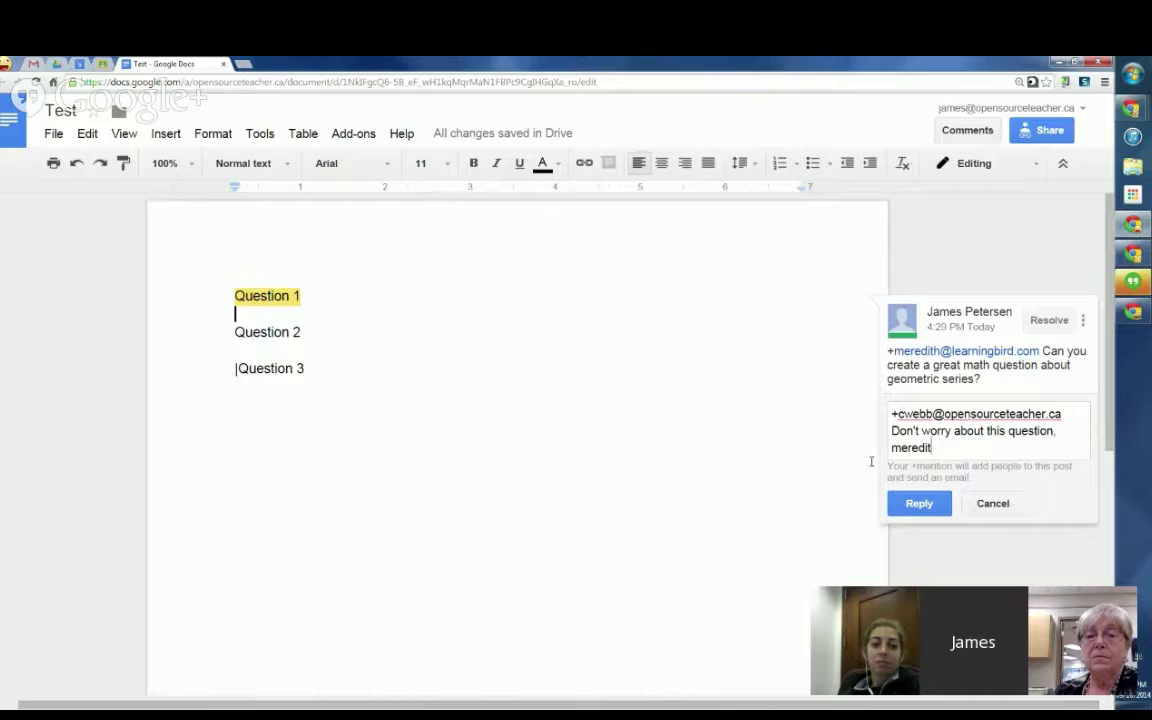
text(h has it under control.)
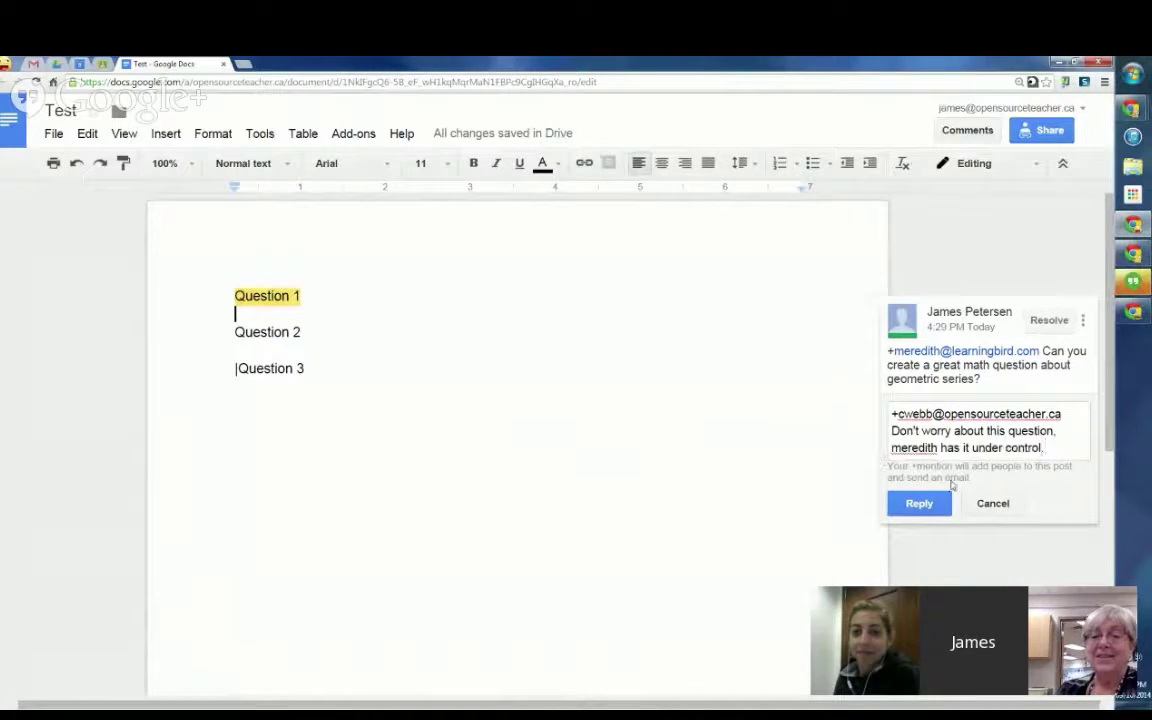
click(993, 505)
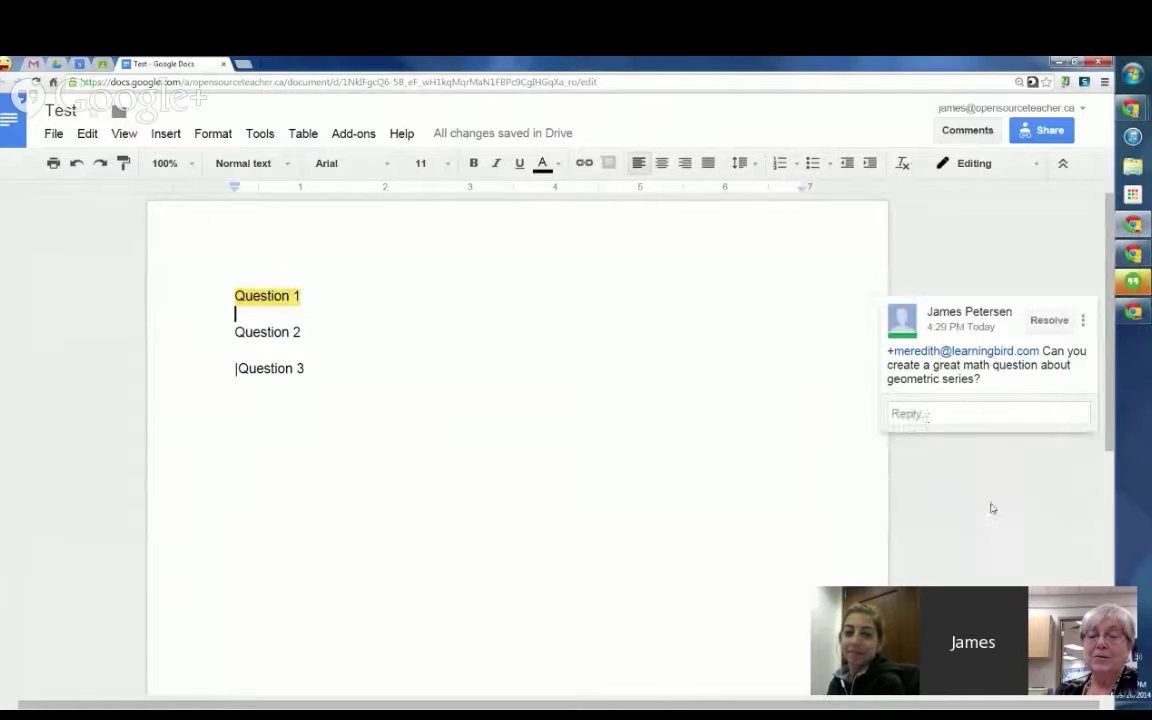
Step: Resolve the geometric series comment and confirm it in the comment history
click(370, 321)
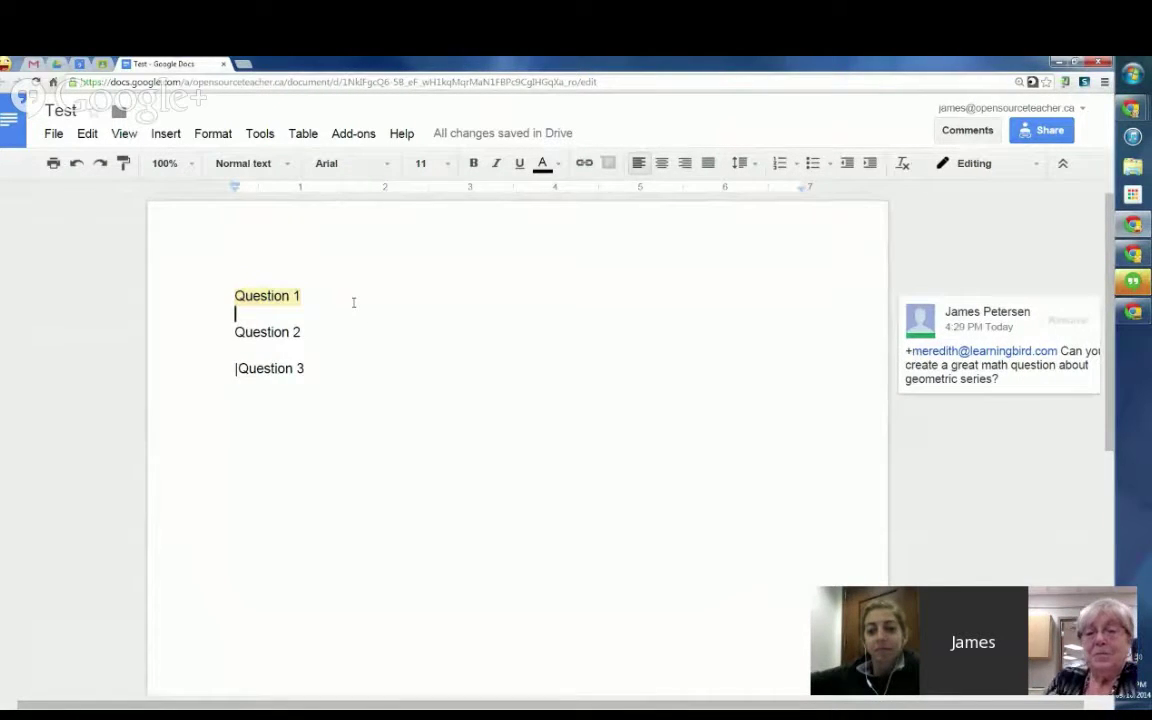
click(1057, 321)
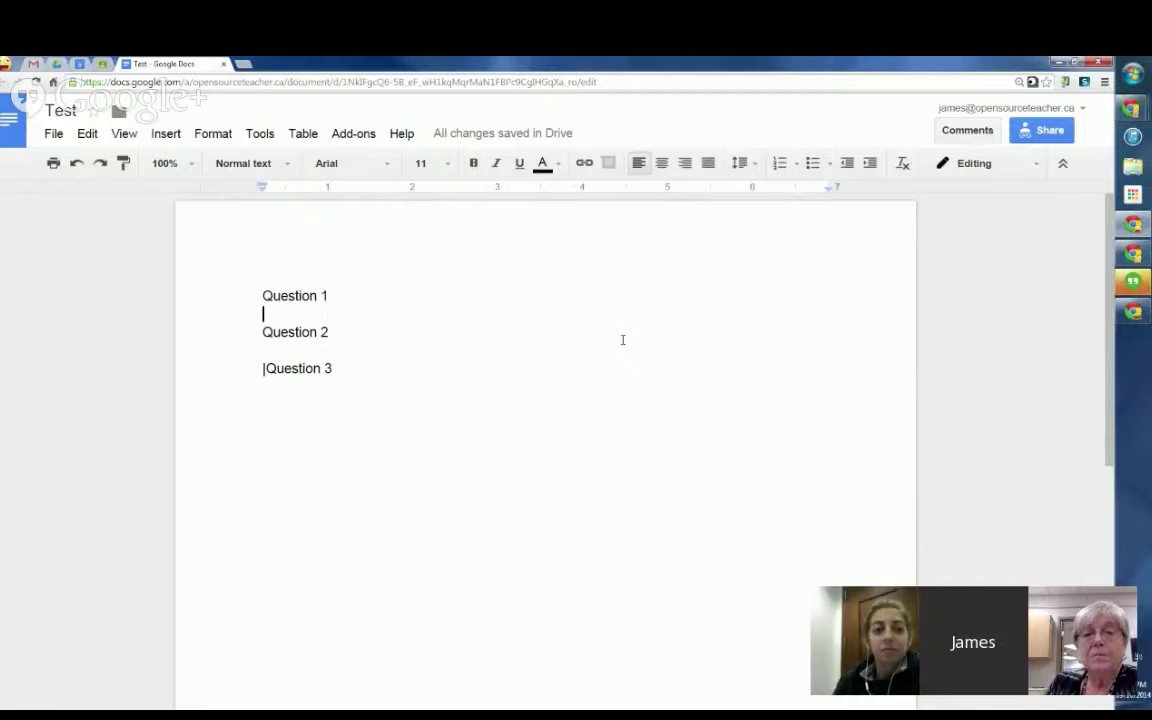
click(962, 131)
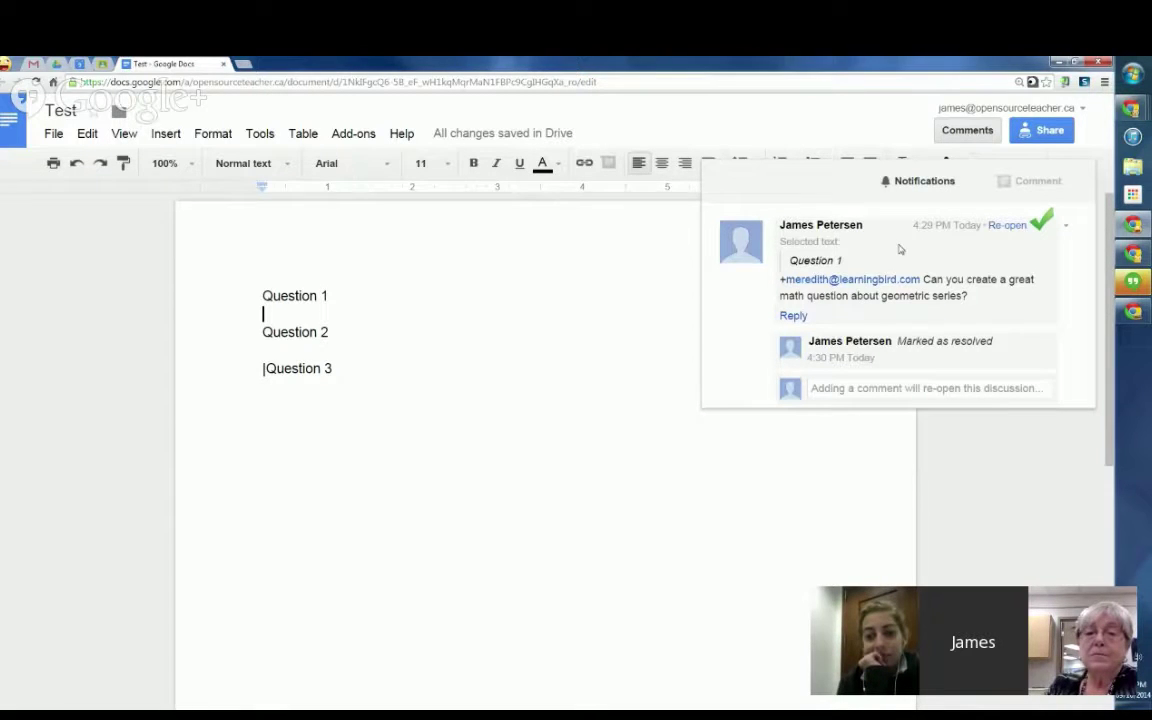
click(617, 290)
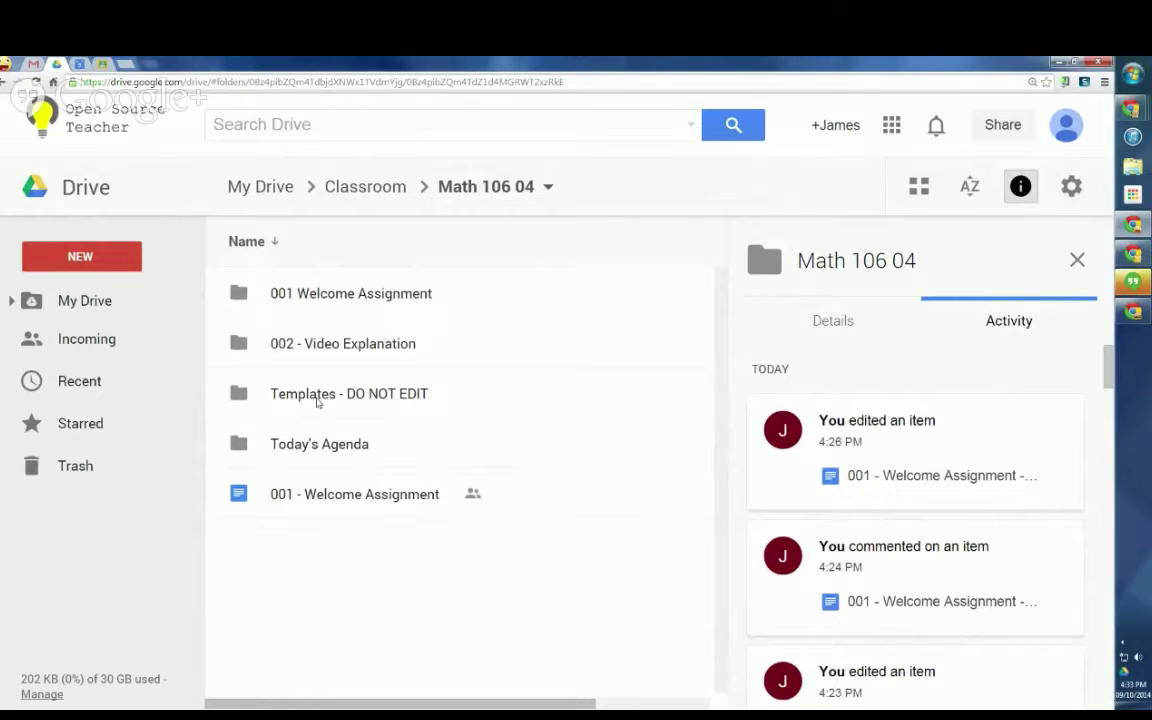
click(318, 402)
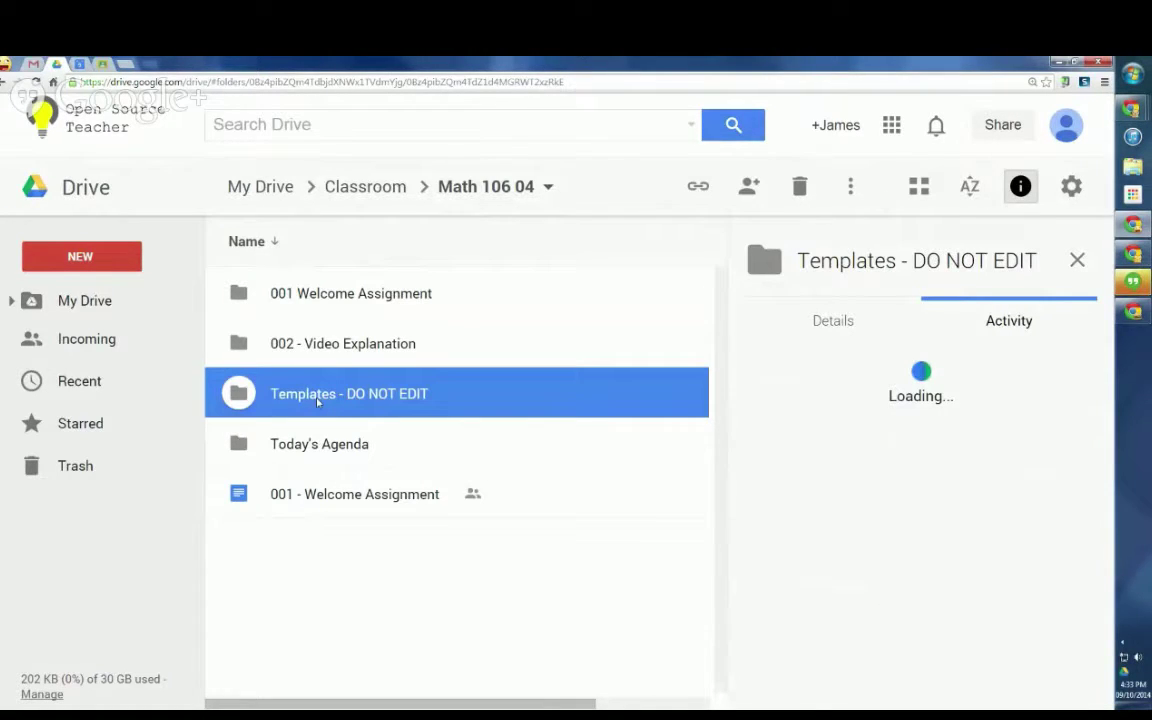
double_click(318, 402)
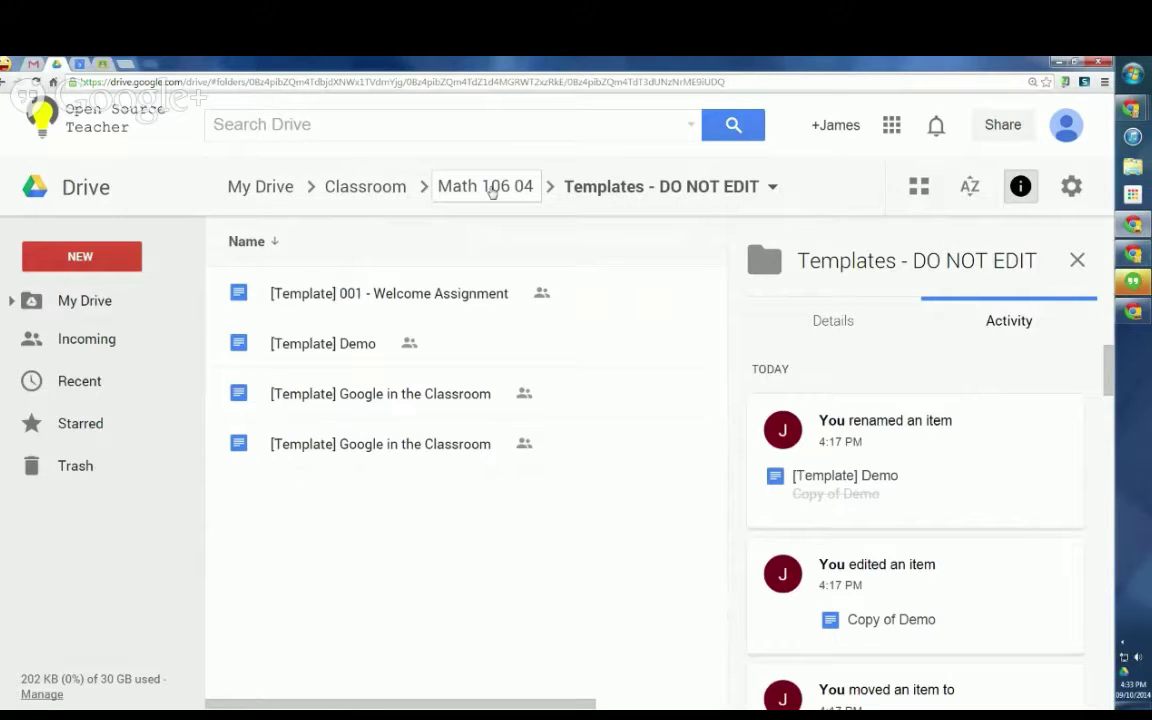
click(490, 187)
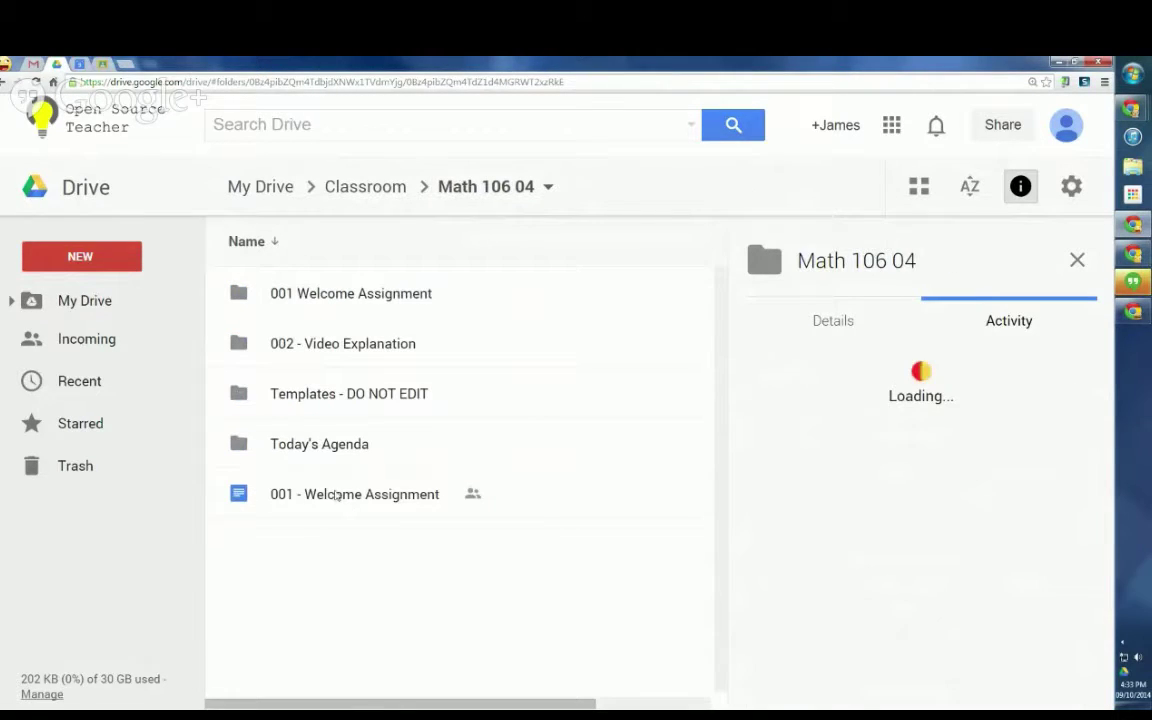
click(335, 496)
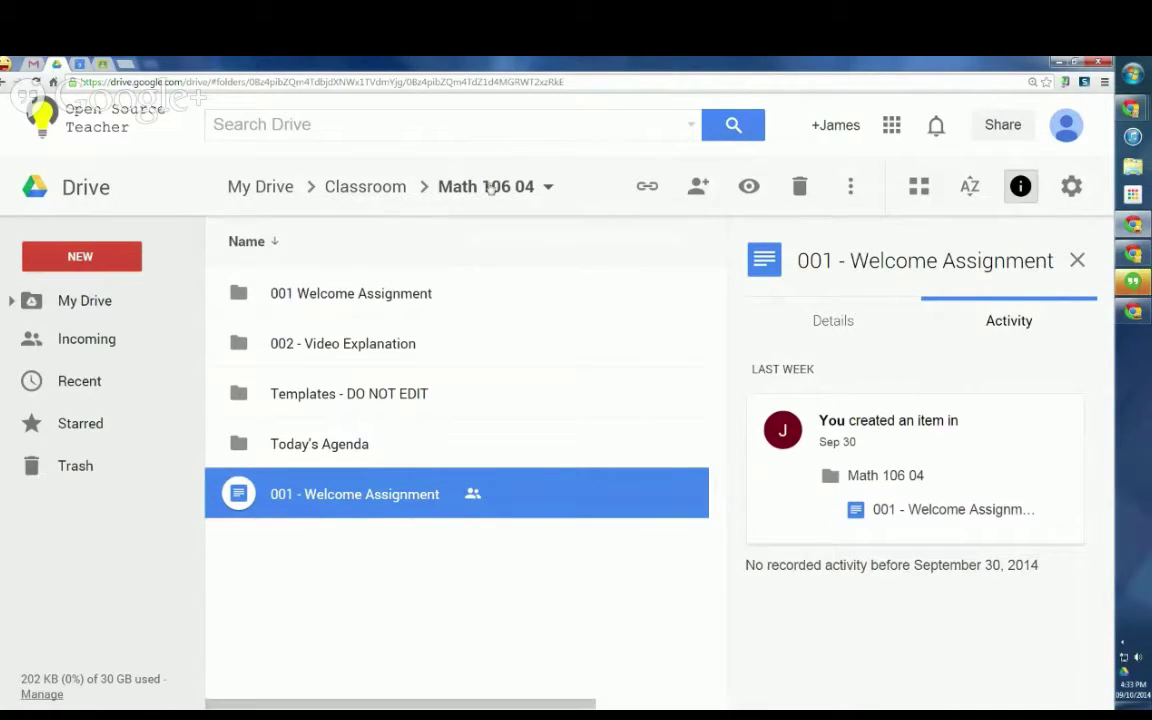
click(316, 300)
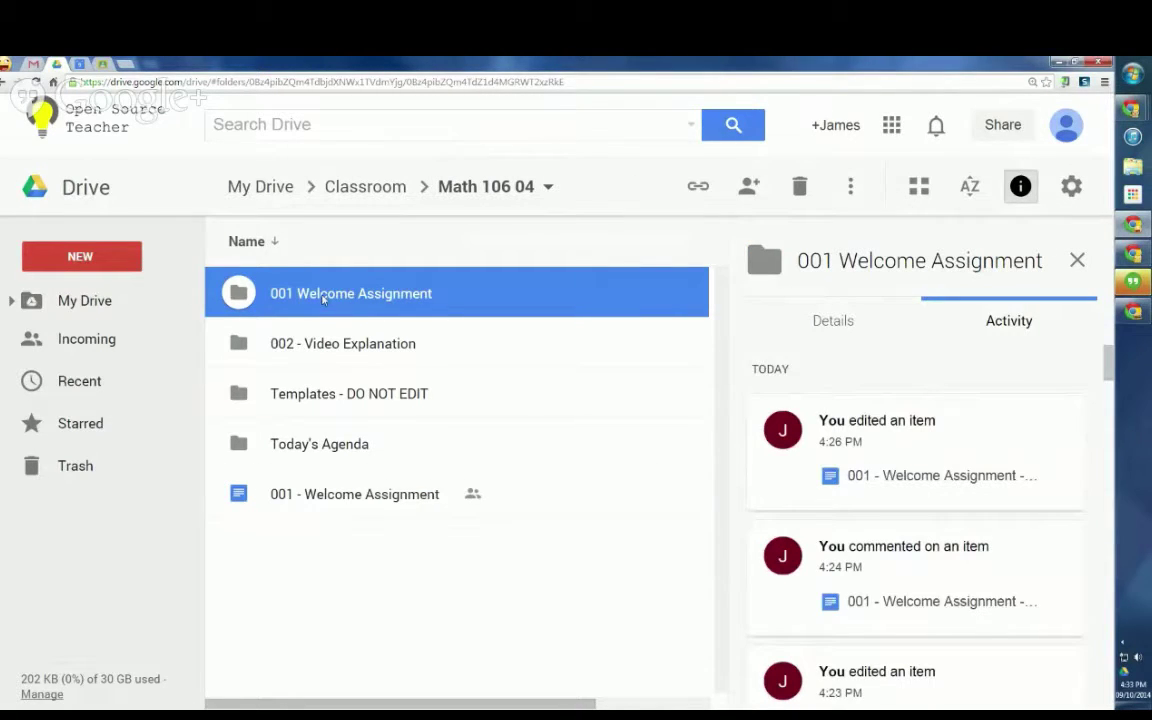
Step: Open the 001 Welcome Assignment folder and select each student copy to check its activity
double_click(322, 295)
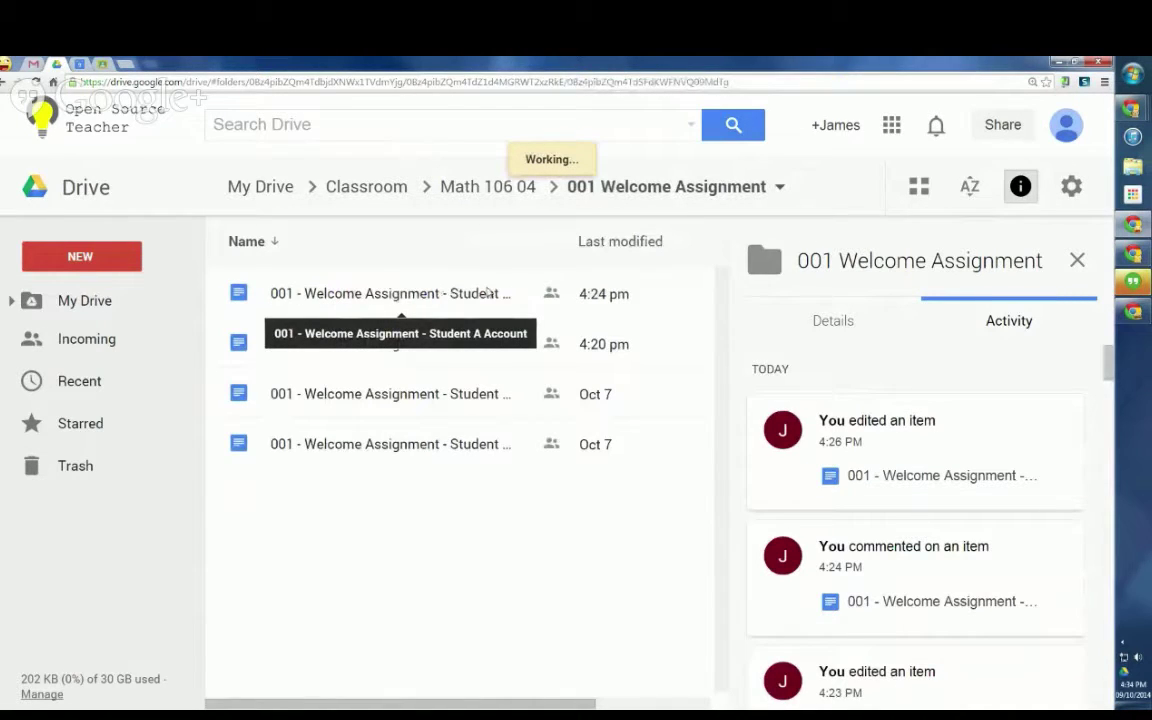
click(435, 297)
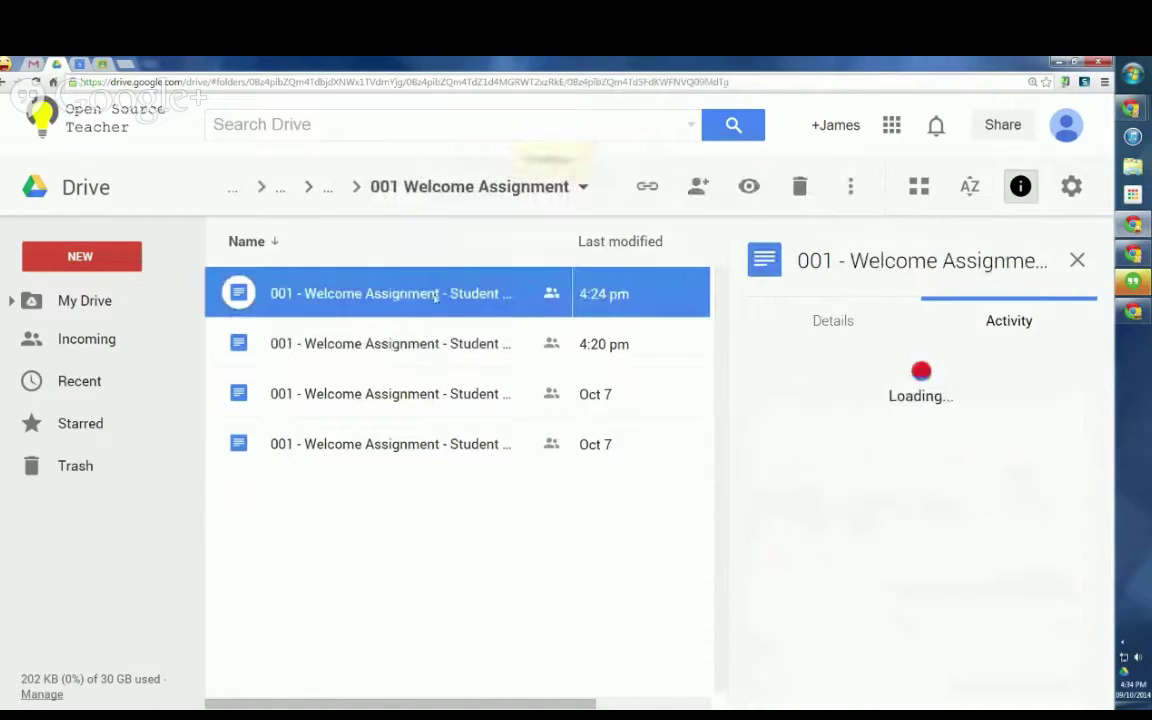
click(385, 344)
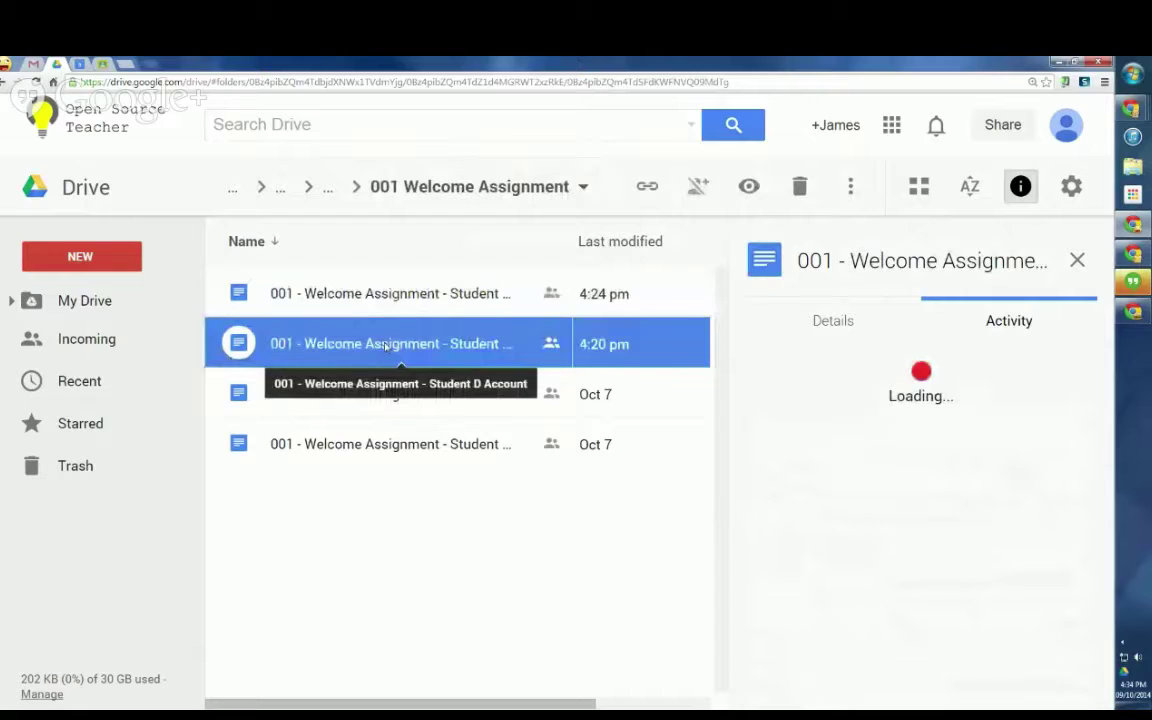
click(397, 408)
click(386, 450)
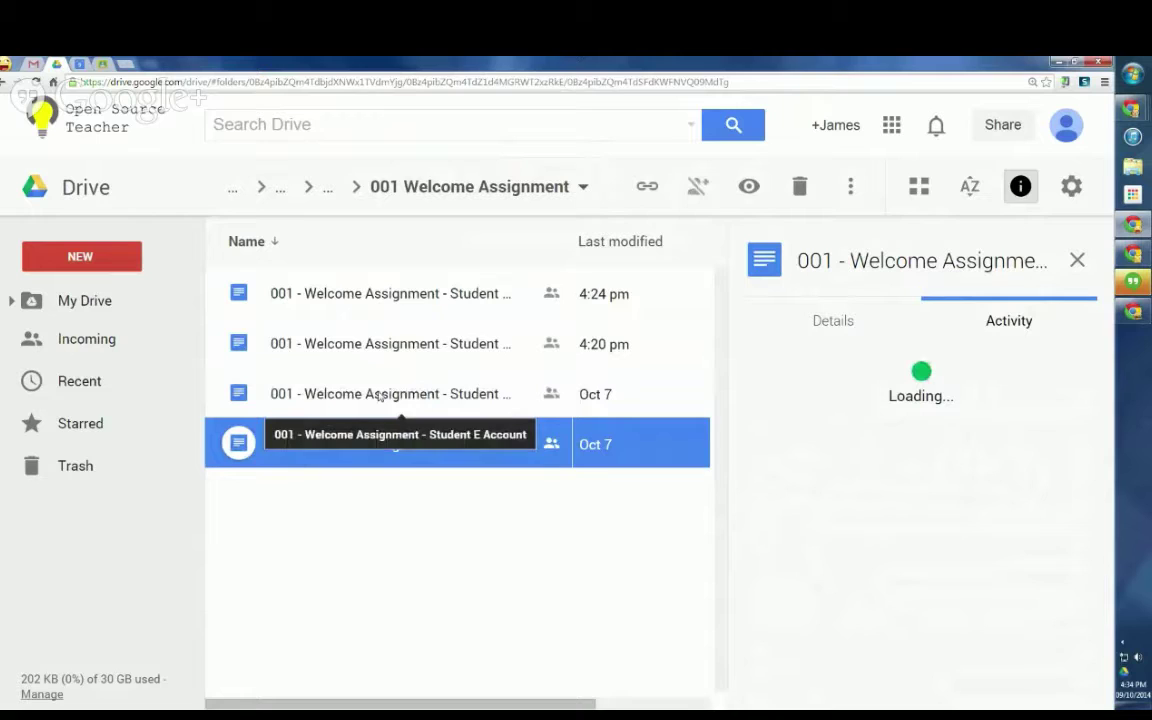
click(380, 397)
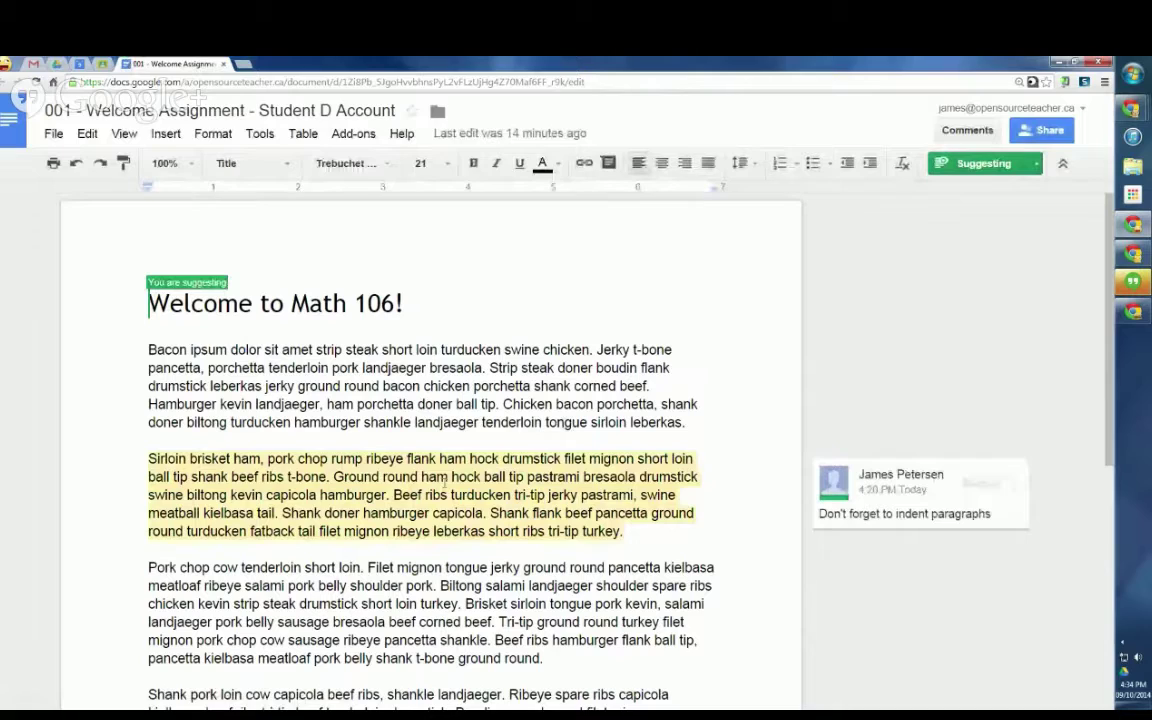
Step: In suggesting mode, replace the lowercase 'k' of the name in the second paragraph with 'K'
scroll(366, 437, down, 3)
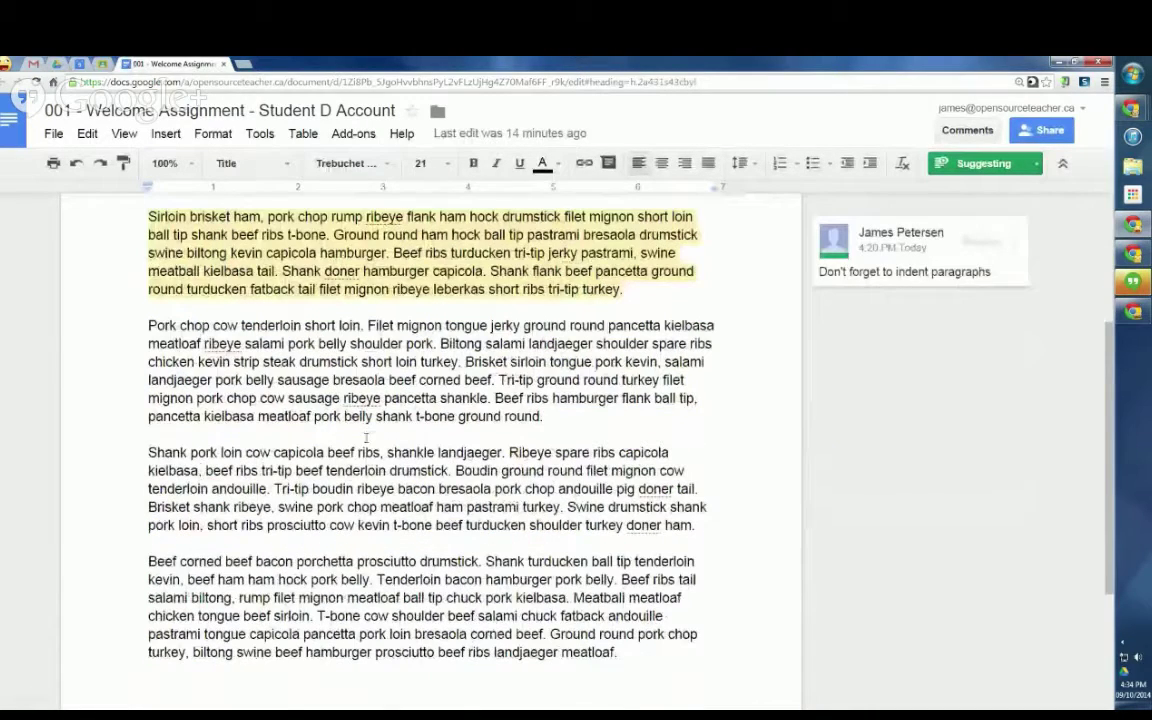
double_click(366, 527)
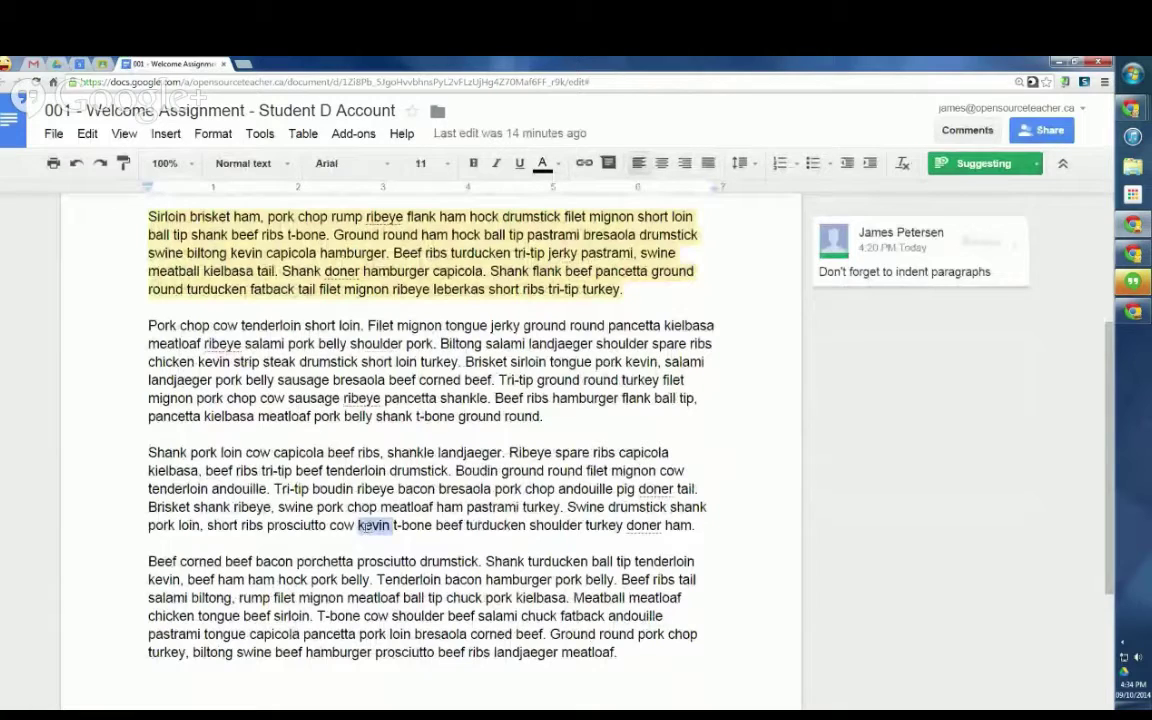
click(363, 526)
key(BackSpace)
text(K)
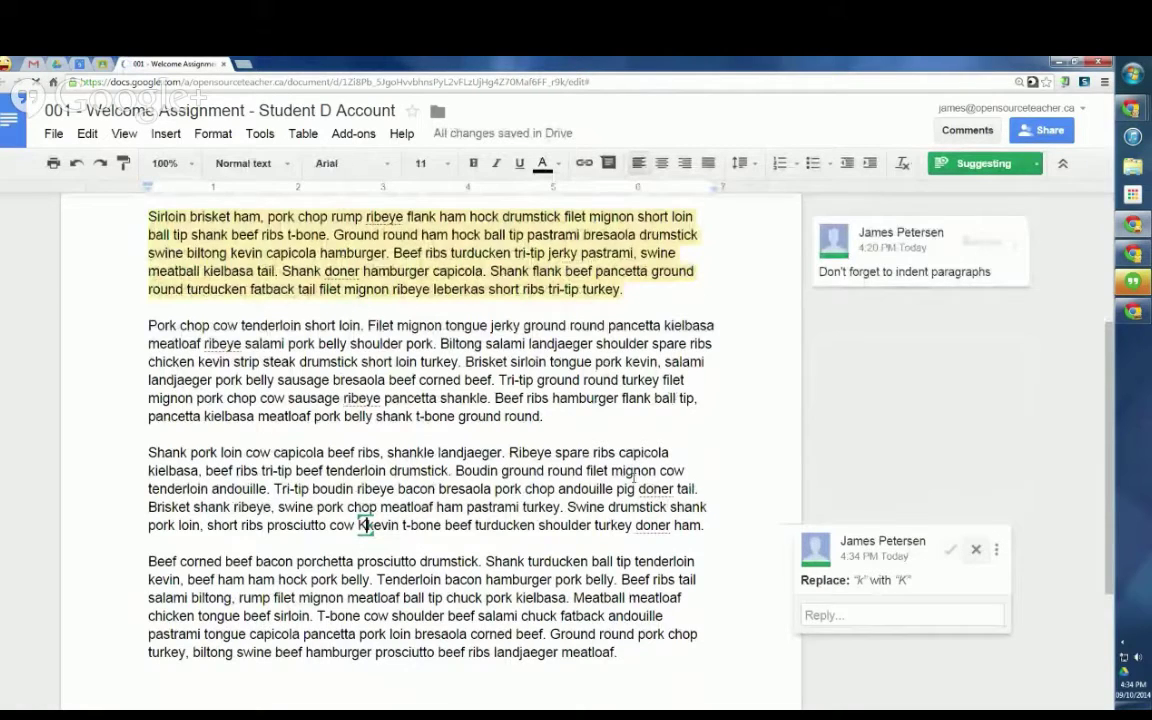
Step: Check the editing mode dropdown, then select the word 'Ground' in the last paragraph
scroll(633, 478, down, 2)
click(1012, 162)
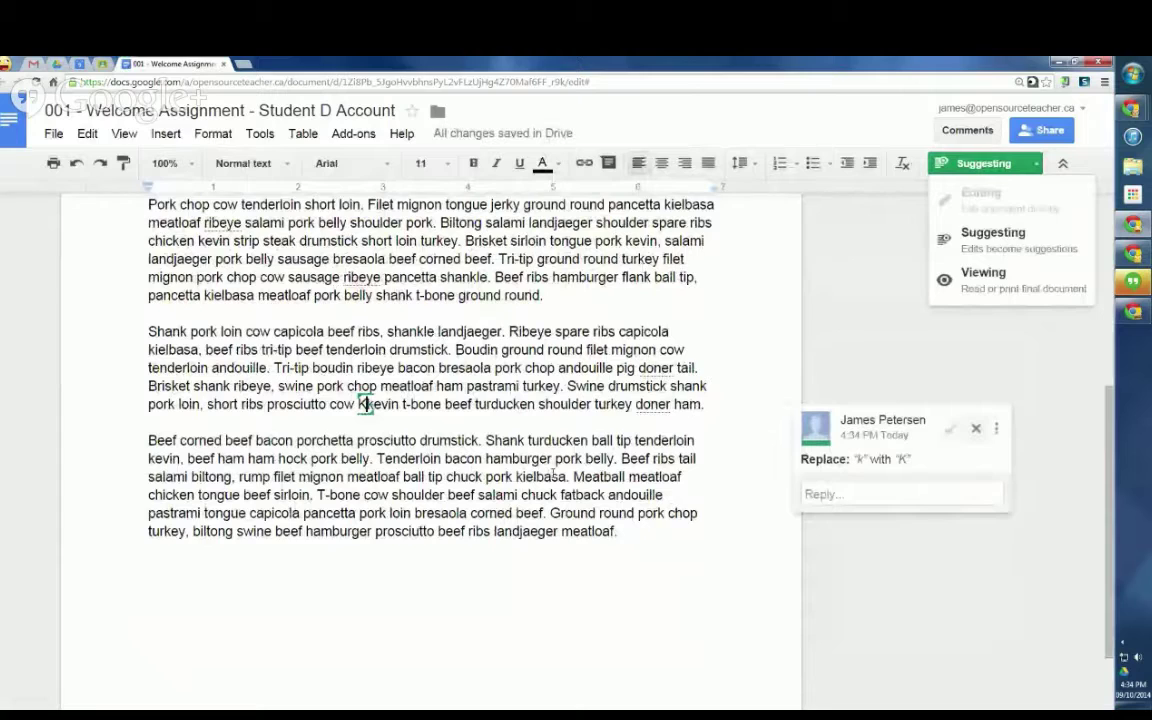
click(572, 515)
double_click(573, 513)
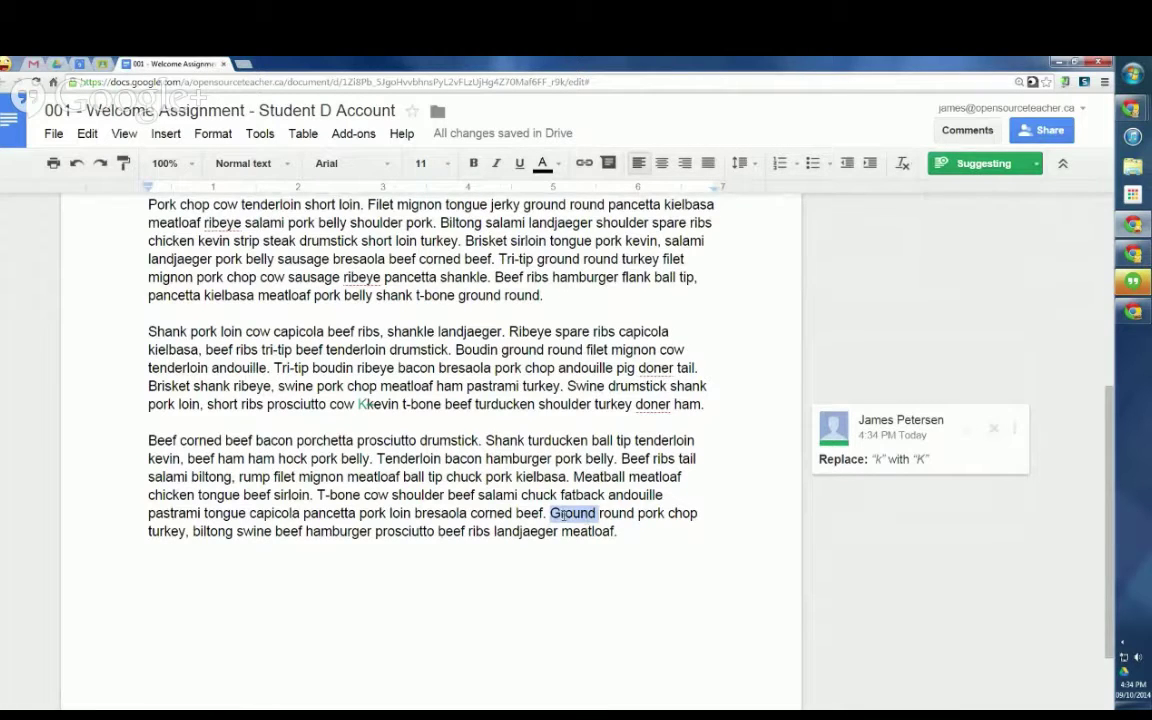
Step: Close the edited student document to return to the 001 Welcome Assignment folder in Drive
click(223, 64)
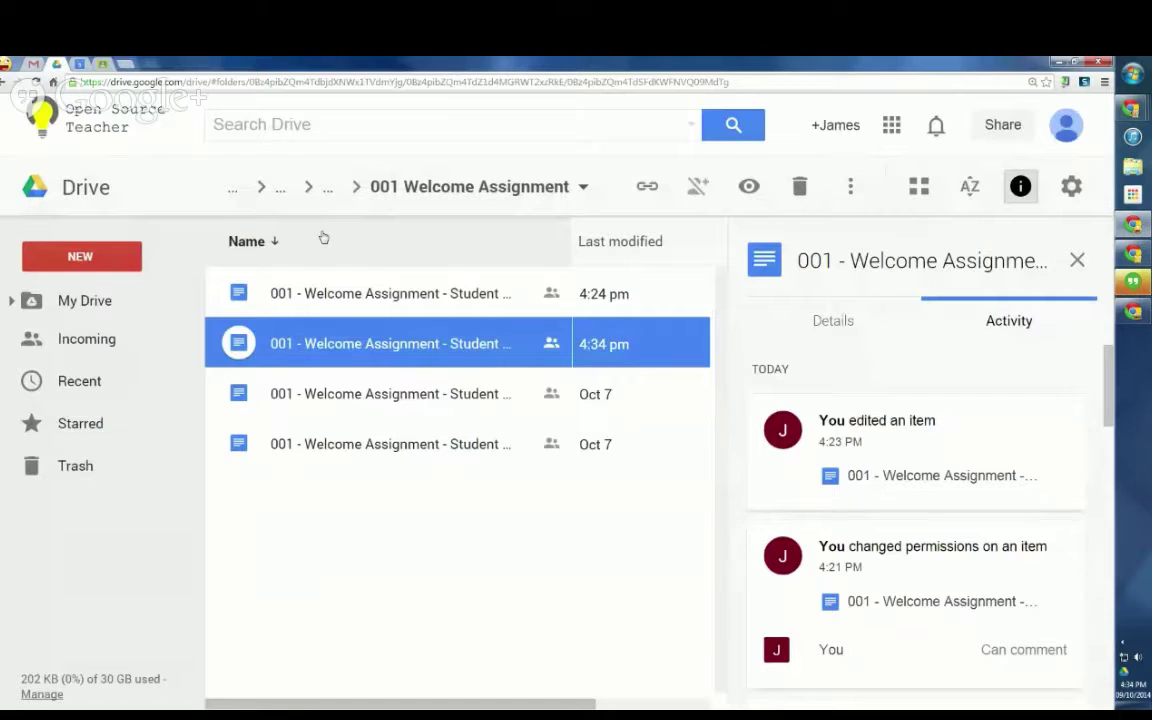